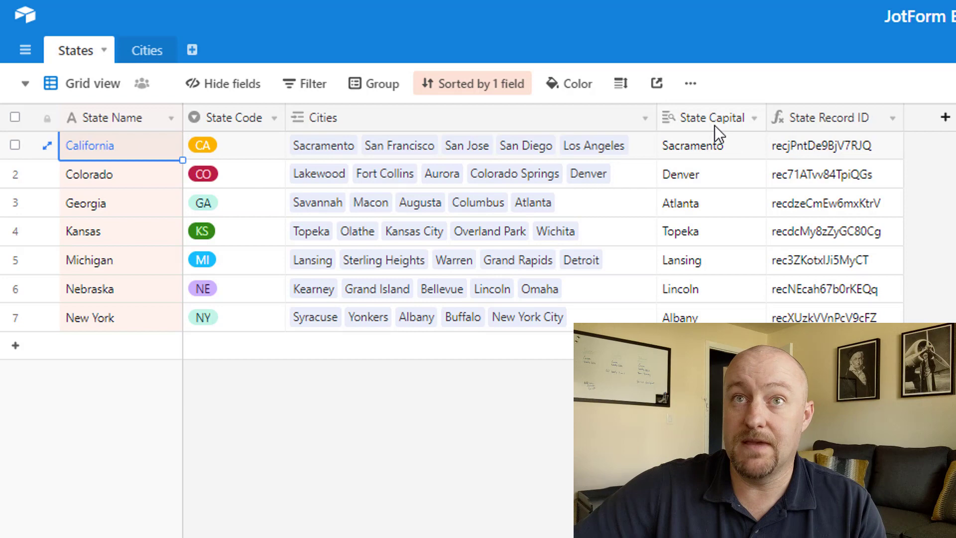
Step: Inspect the State Record ID field's RECORD_ID() formula, then close its settings
double_click(837, 123)
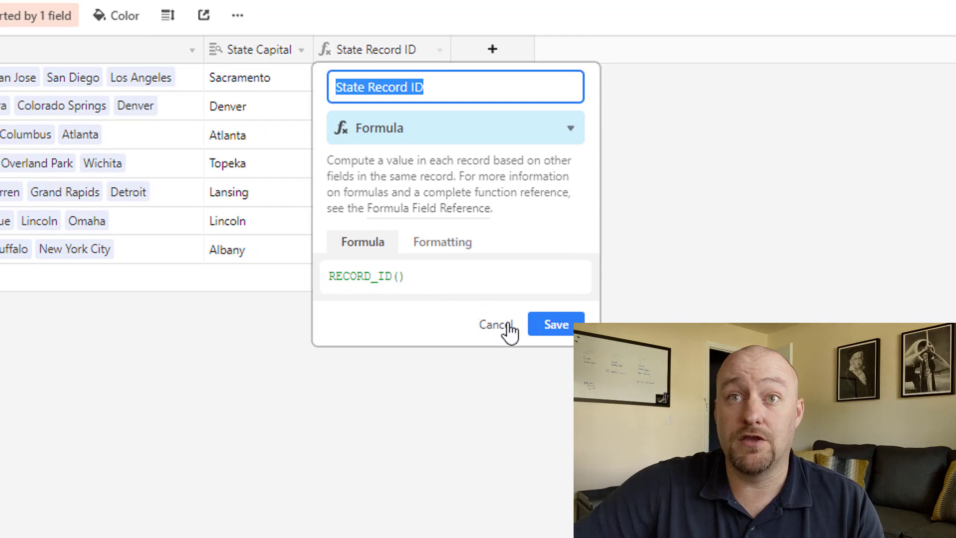
left_click(532, 319)
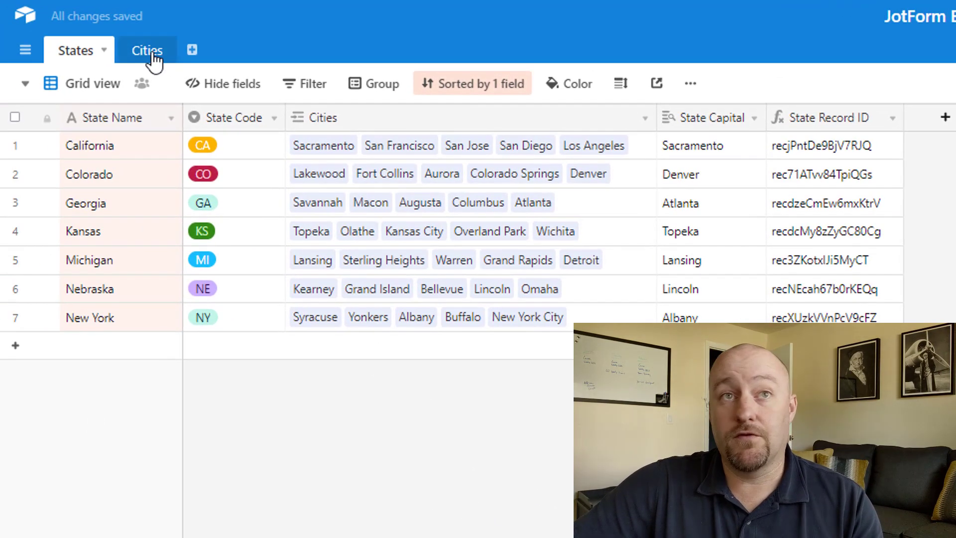
left_click(148, 52)
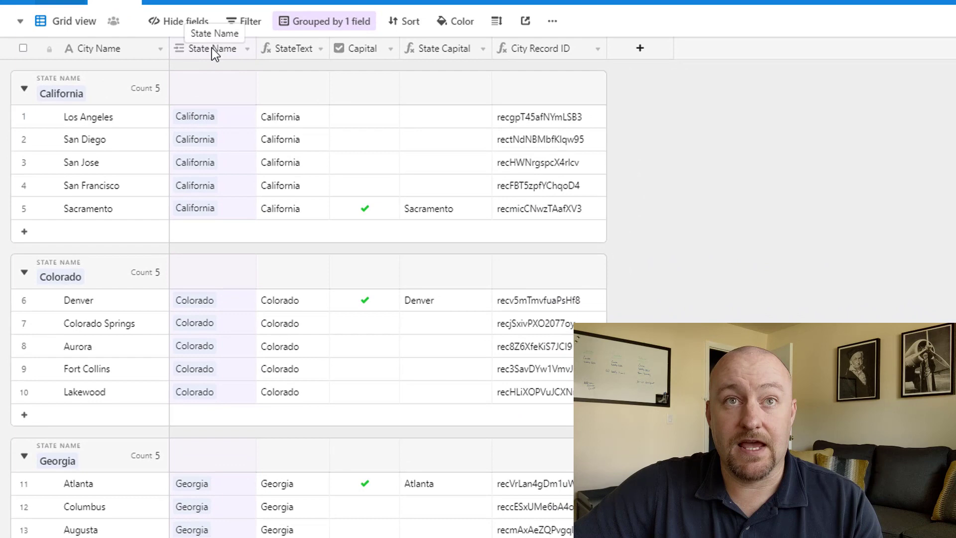
double_click(211, 47)
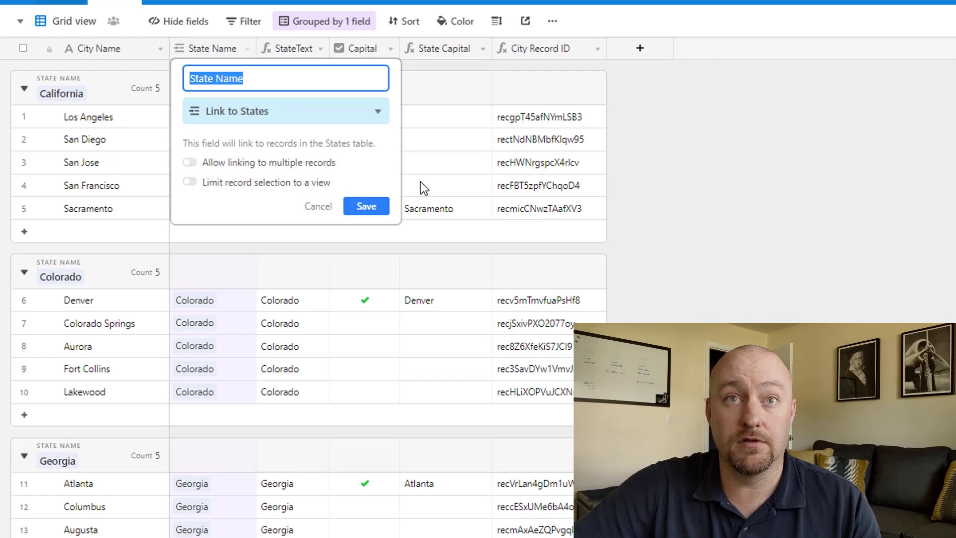
left_click(367, 206)
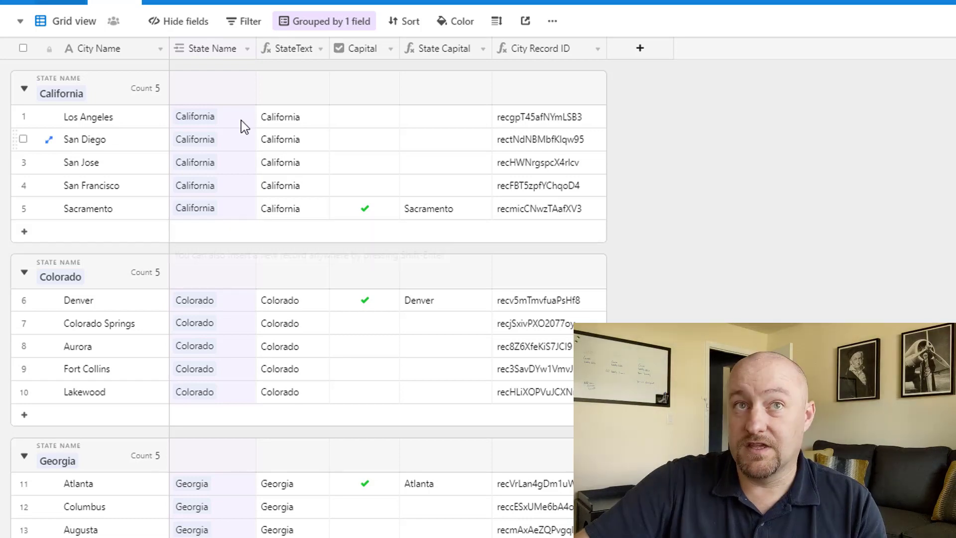
double_click(284, 54)
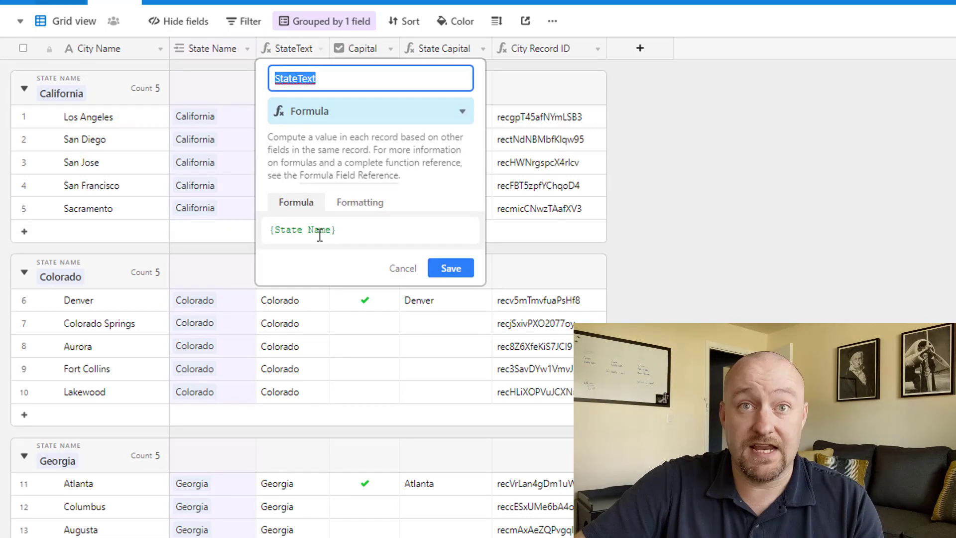
left_click(453, 264)
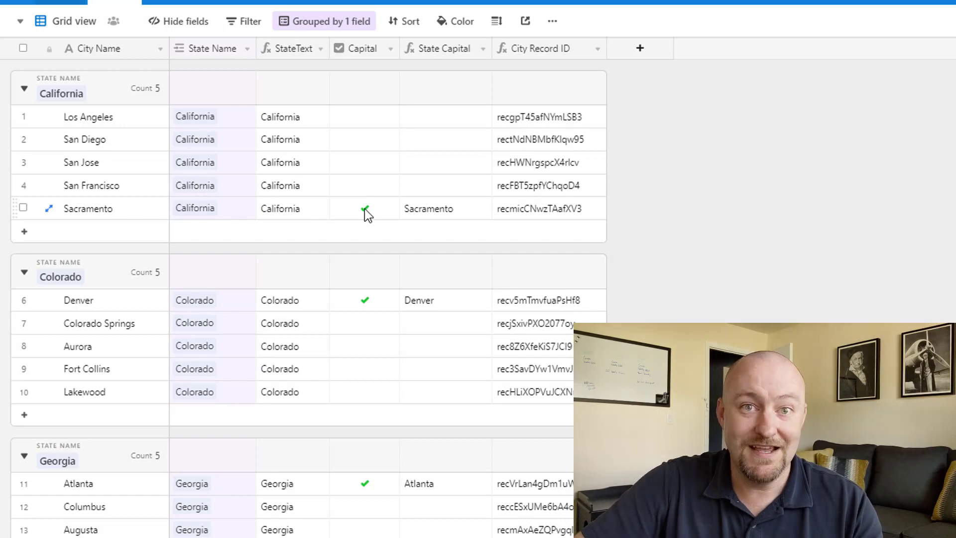
left_click(424, 214)
left_click(438, 55)
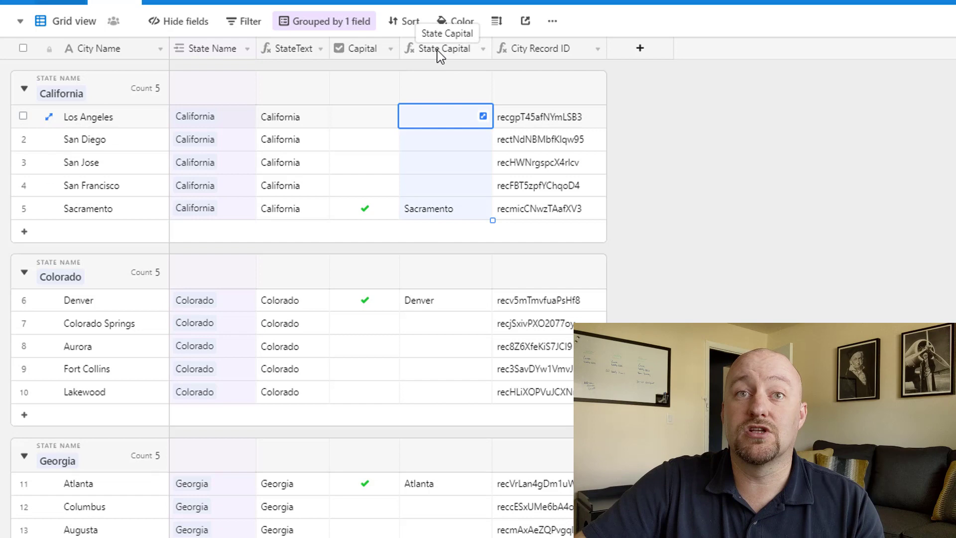
double_click(438, 52)
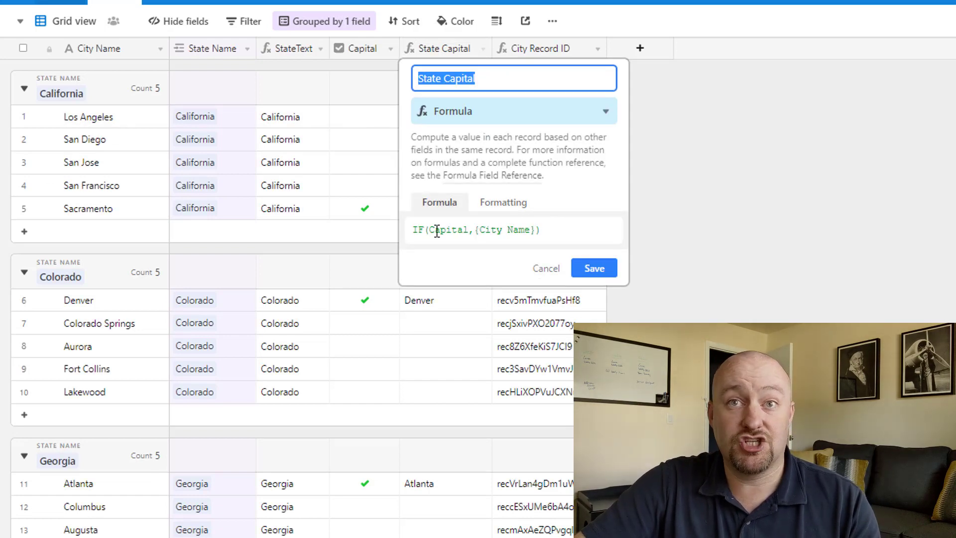
left_click(581, 271)
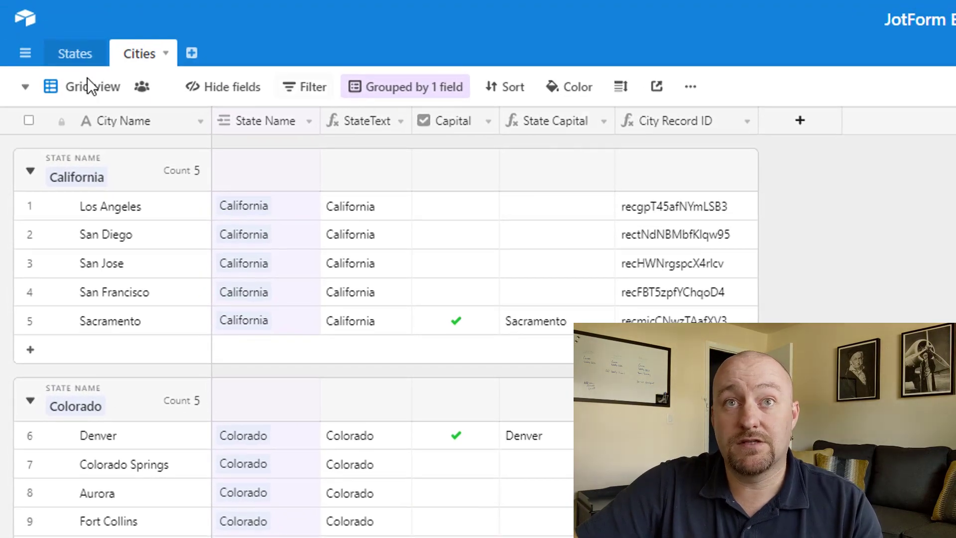
Step: In the States table, review the State Capital field's Lookup settings
left_click(64, 54)
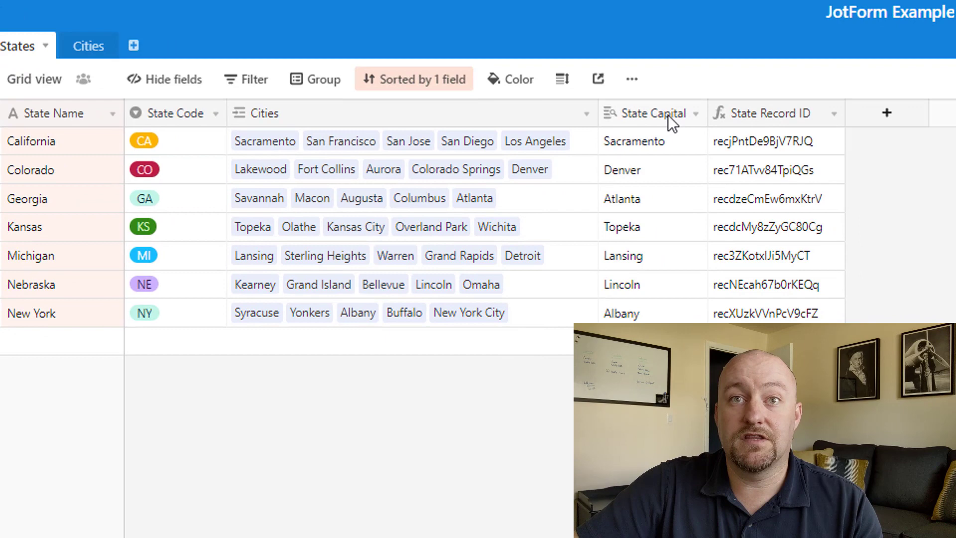
double_click(730, 122)
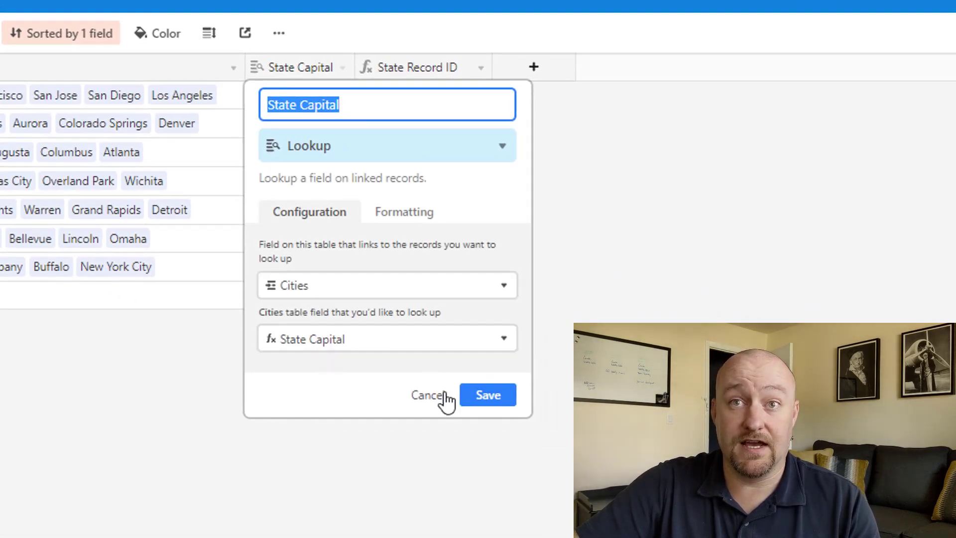
left_click(492, 401)
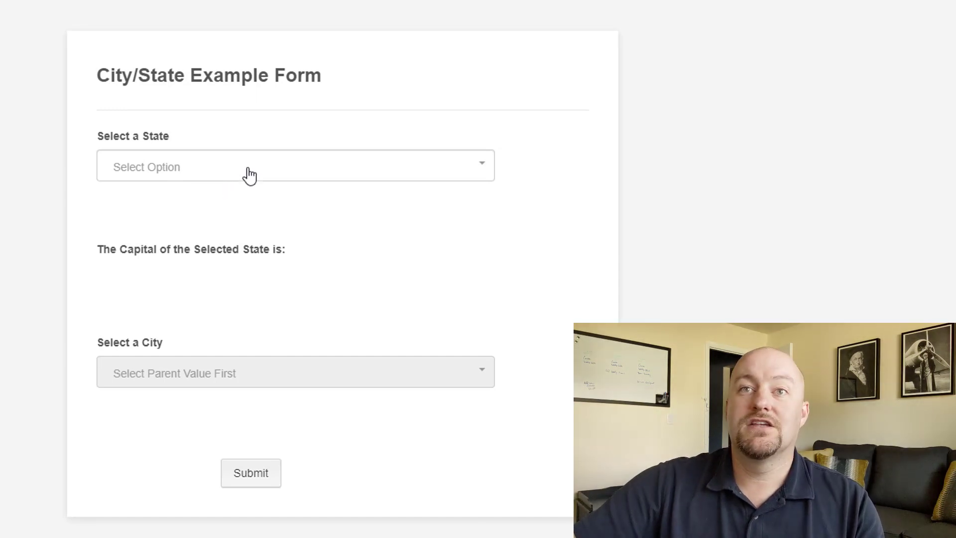
Step: Pick Michigan from the Select a State dropdown so Lansing appears as the capital
left_click(249, 172)
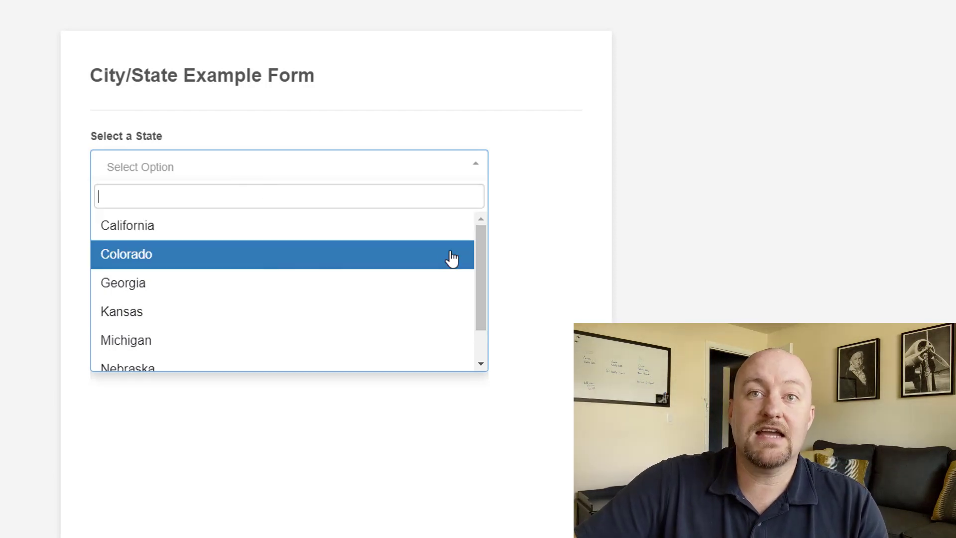
left_click_drag(480, 253, 481, 316)
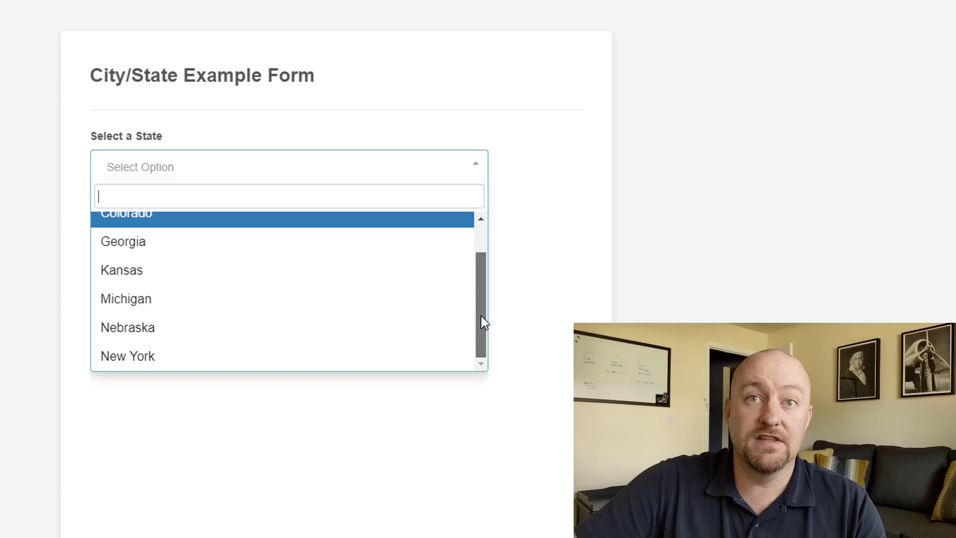
scroll(299, 356, "up", 2)
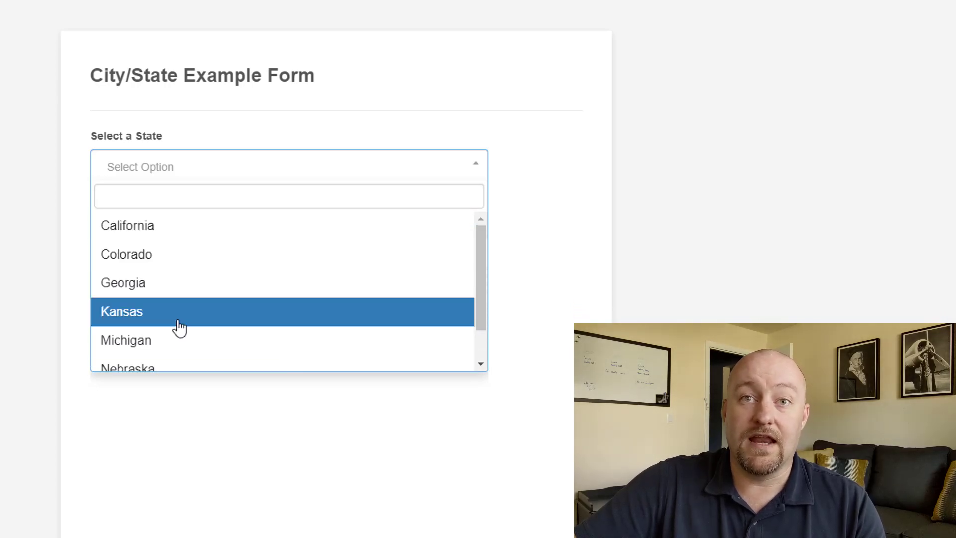
scroll(178, 326, "down", 1)
scroll(178, 327, "up", 1)
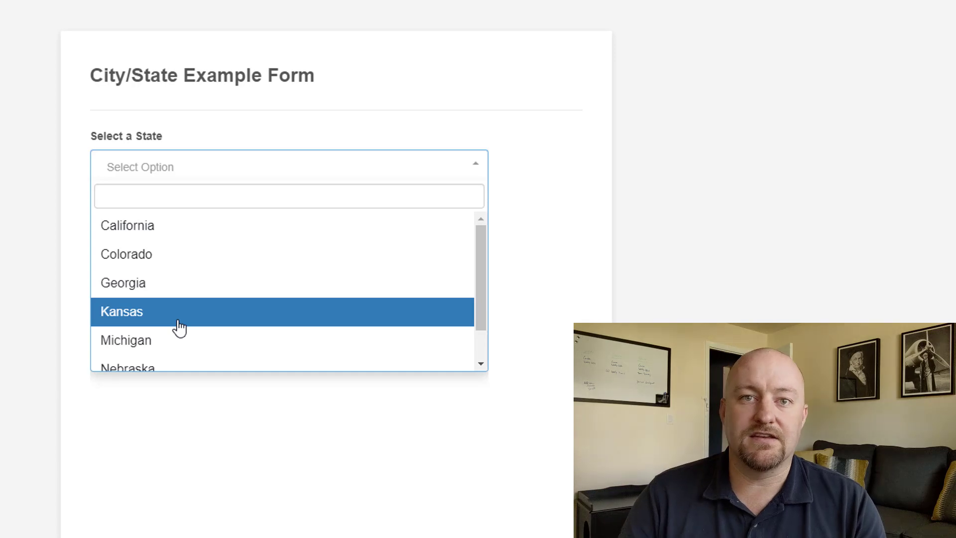
scroll(176, 326, "down", 1)
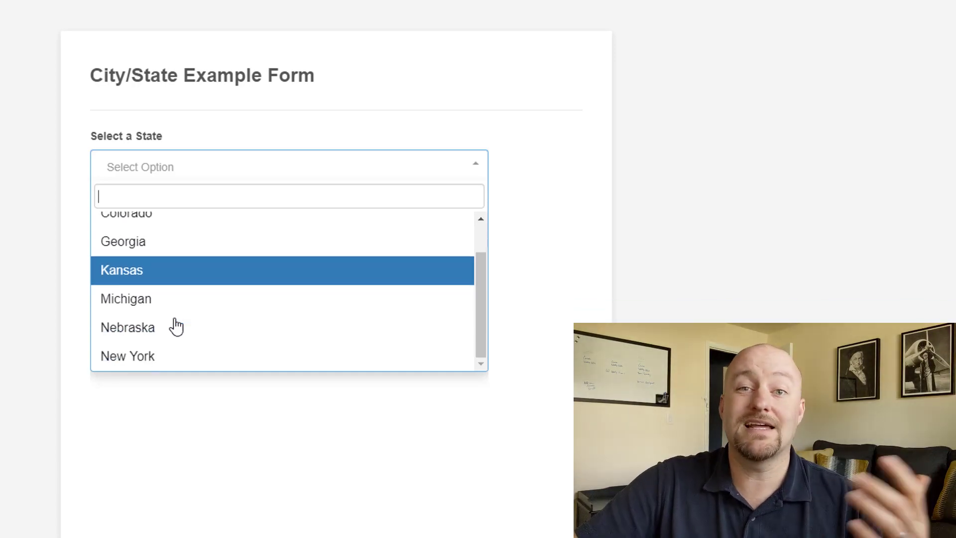
left_click(160, 309)
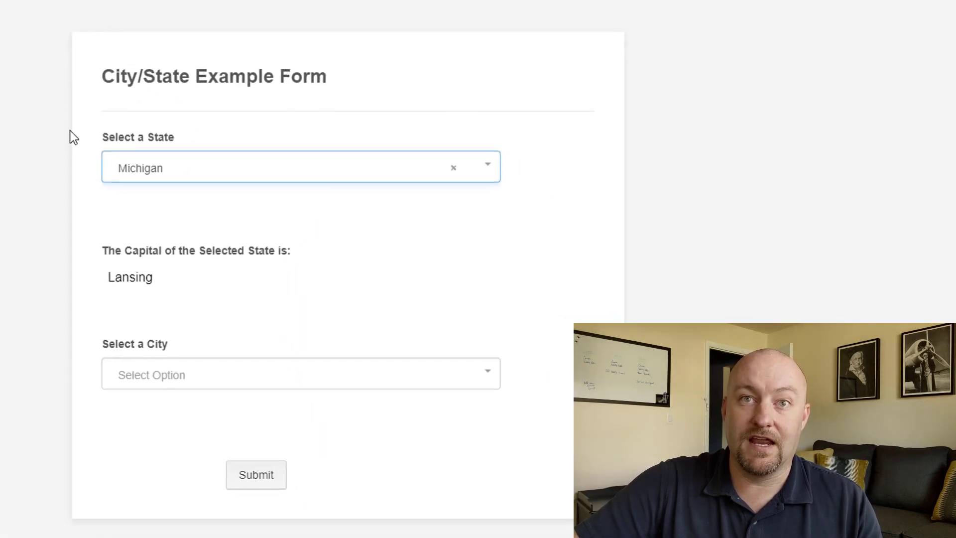
left_click_drag(99, 277, 165, 277)
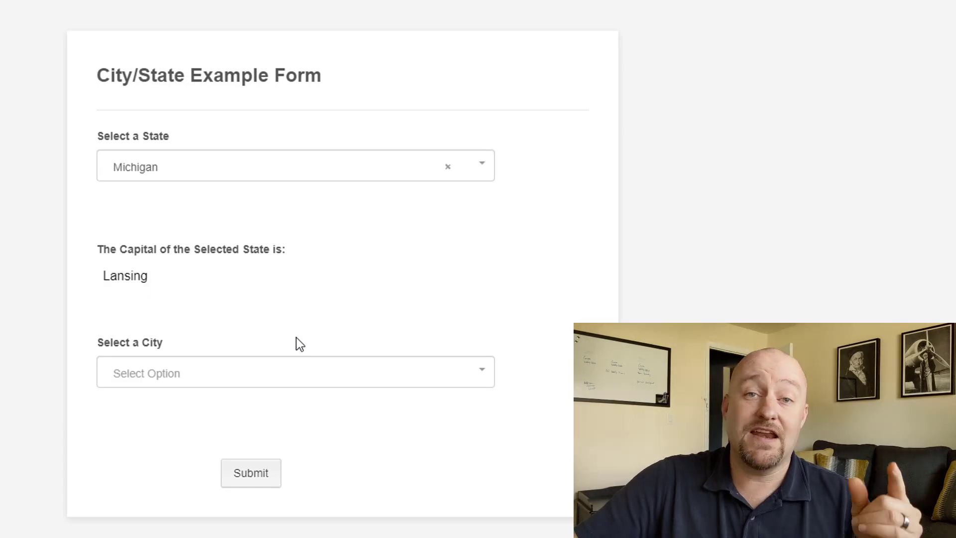
Step: Browse the Select a City dropdown, which lists only Michigan's five cities
left_click(299, 388)
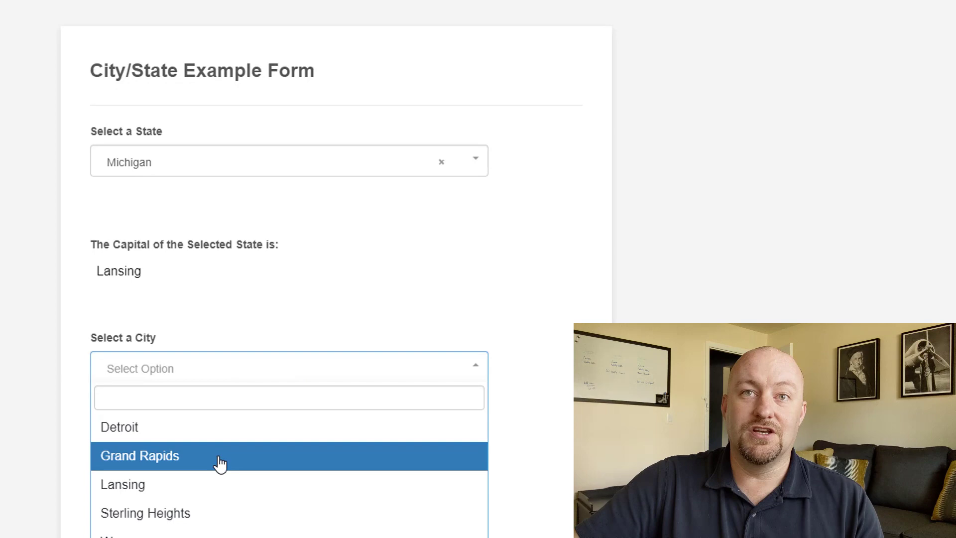
scroll(199, 351, "down", 5)
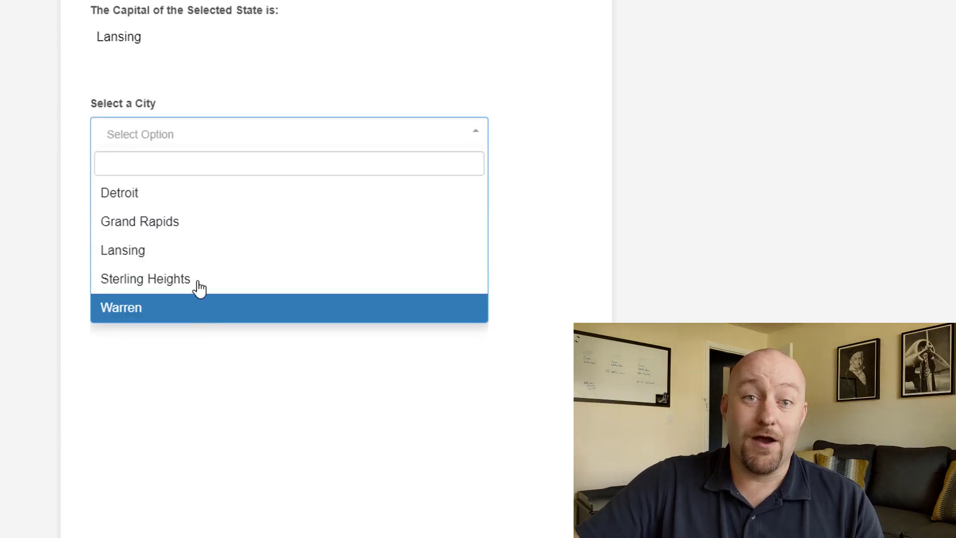
scroll(221, 276, "up", 3)
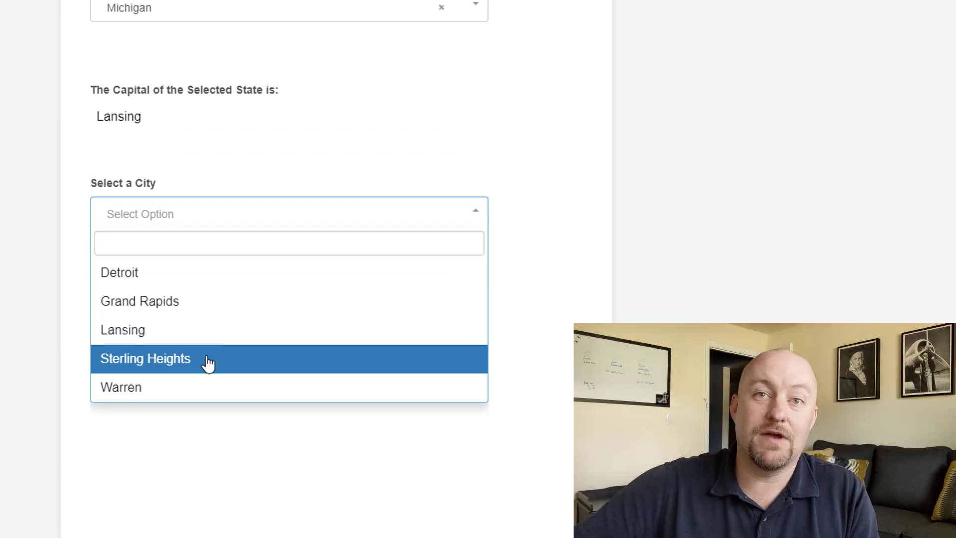
key("Up")
key("Up")
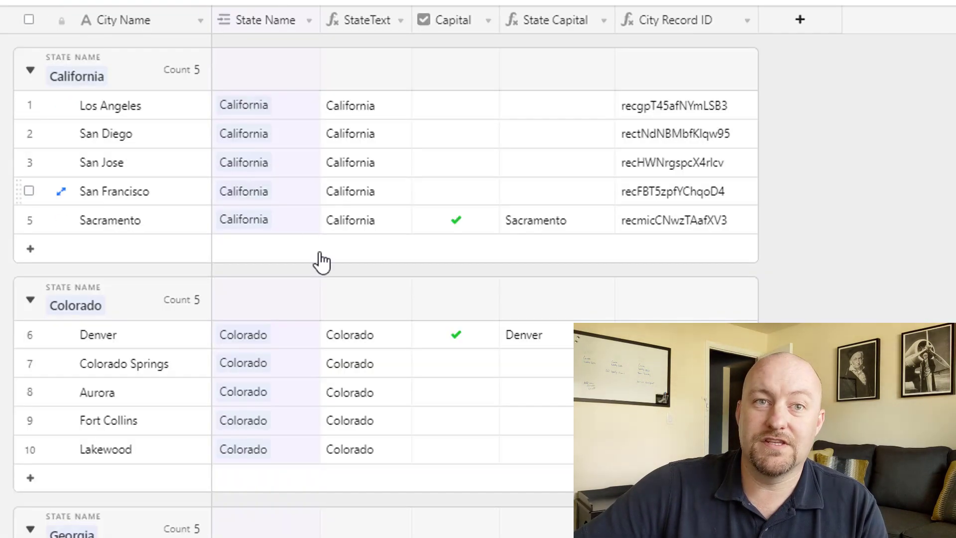
Step: Scroll the state-grouped Cities table down to the Kansas and Michigan groups
scroll(316, 338, "down", 2)
scroll(315, 336, "down", 10)
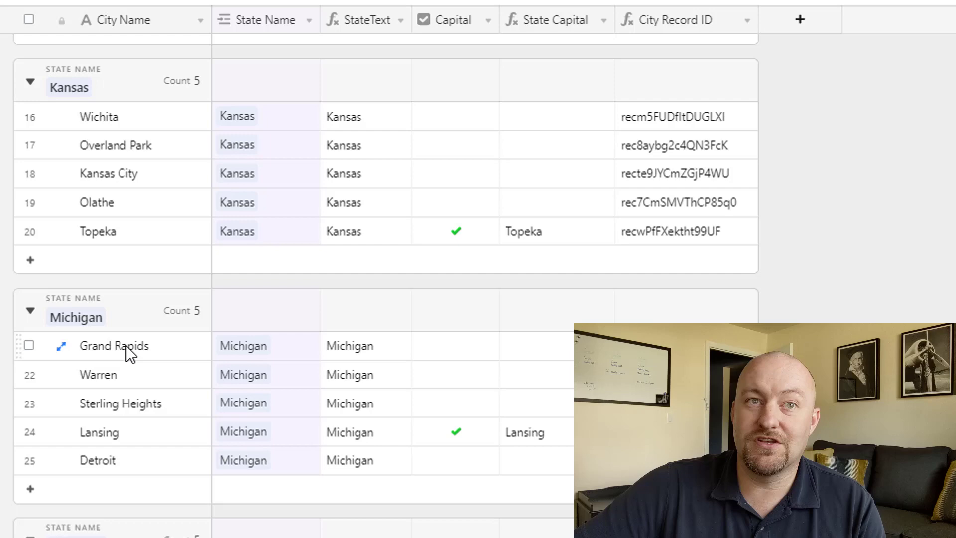
mouse_move(127, 345)
left_mouse_down()
mouse_move(138, 443)
mouse_move(135, 358)
left_mouse_up()
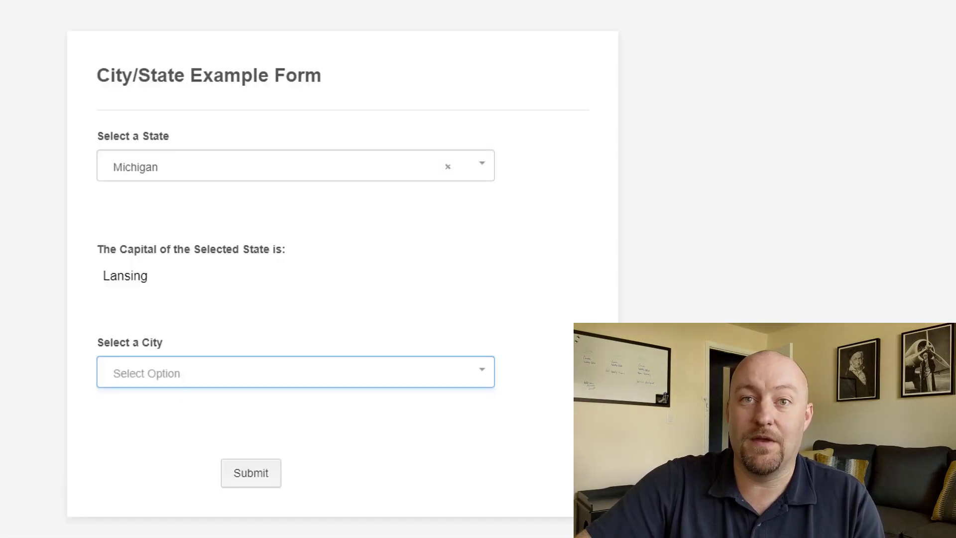
Step: Choose Georgia as the state and highlight its displayed capital, Atlanta
left_click(184, 172)
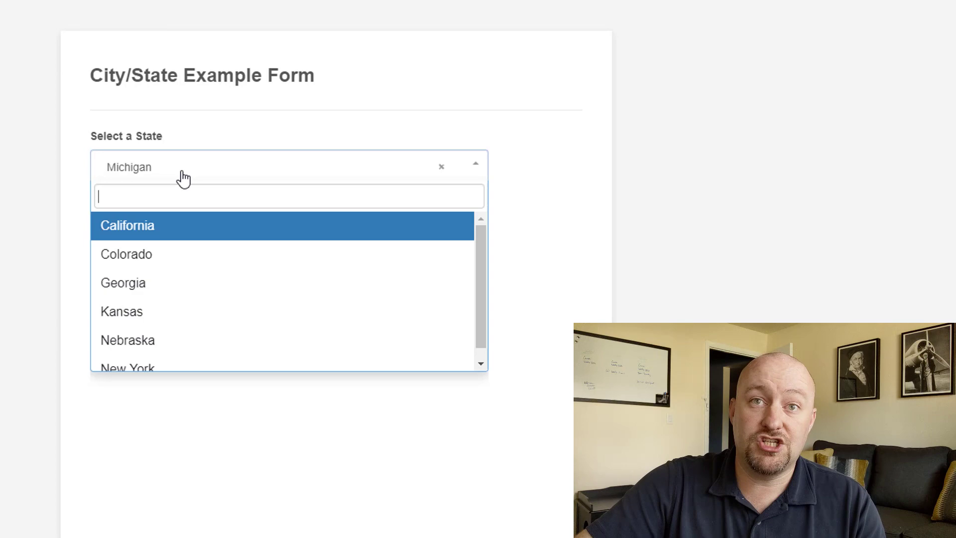
left_click(159, 293)
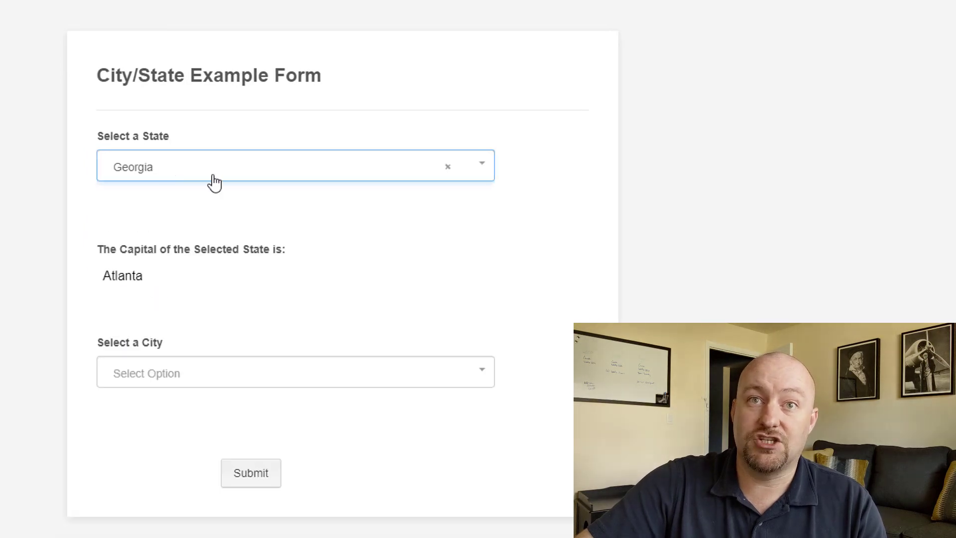
left_click_drag(146, 282, 108, 280)
left_click(139, 279)
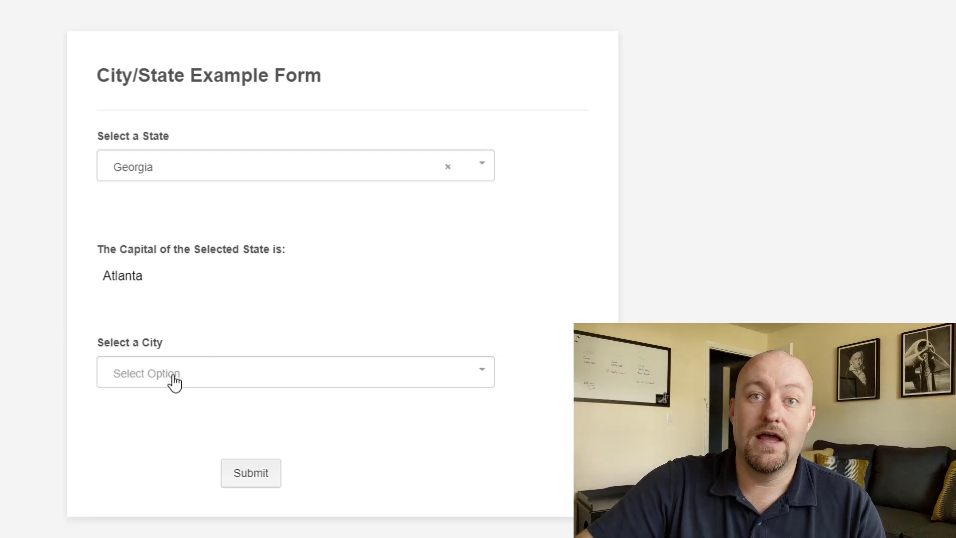
Step: Browse the Select a City dropdown's list of Georgia's cities
left_click(174, 381)
scroll(172, 418, "down", 3)
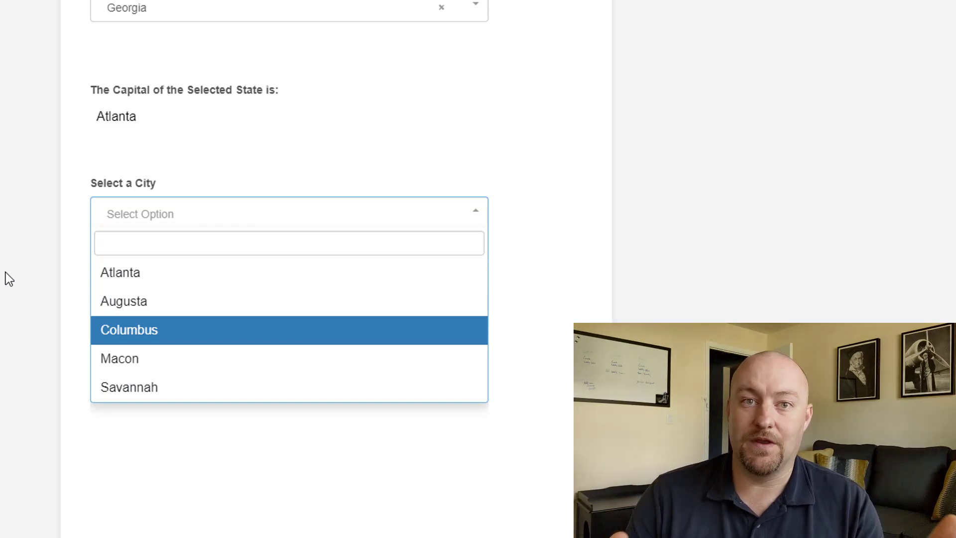
scroll(6, 277, "up", 3)
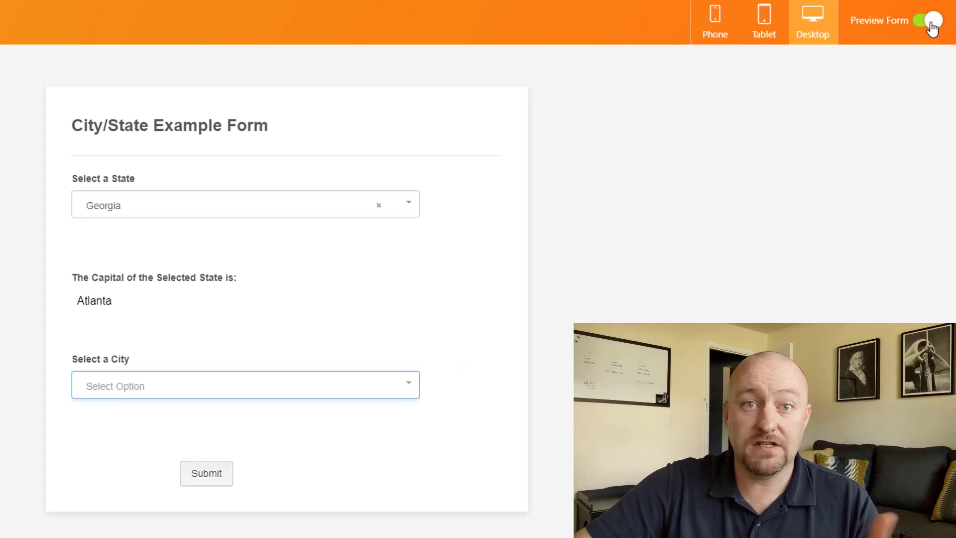
Step: Exit preview and browse the Widgets list, demonstrating placement of the On2Air Sub Select widget
left_click(930, 22)
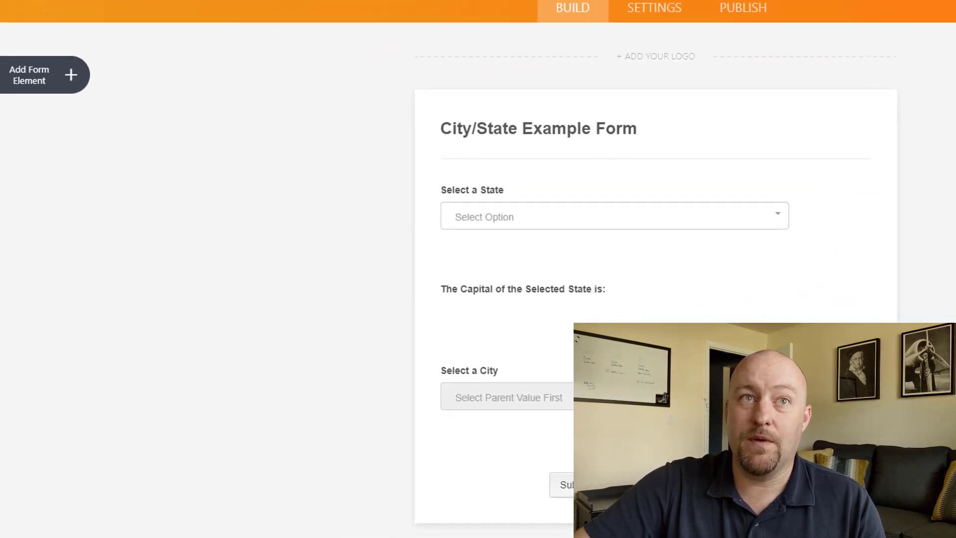
left_click(37, 80)
left_click(169, 85)
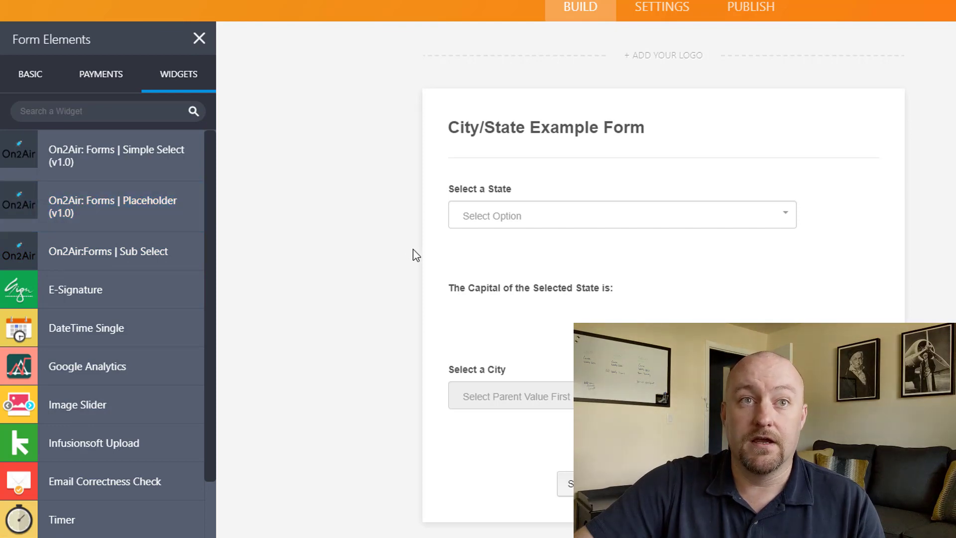
scroll(448, 279, "down", 1)
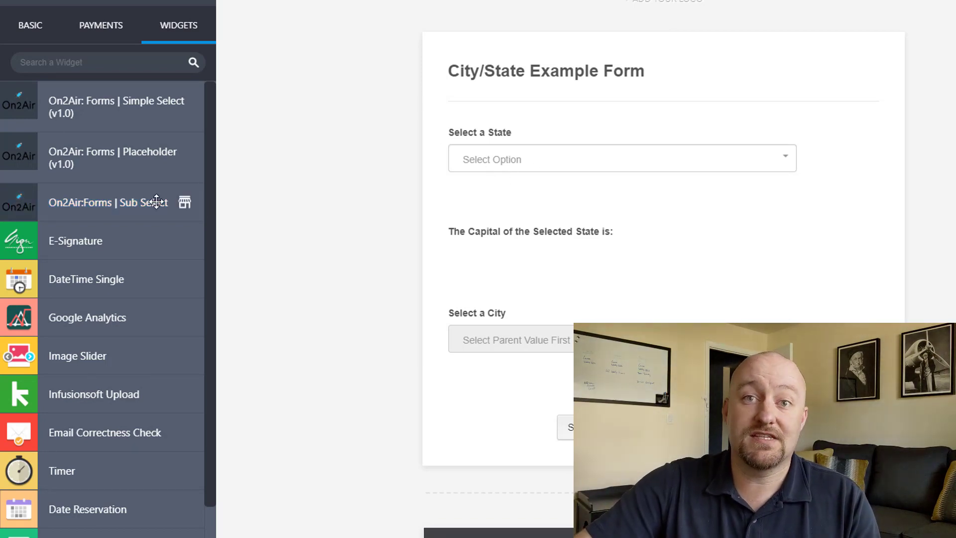
left_click_drag(157, 201, 541, 351)
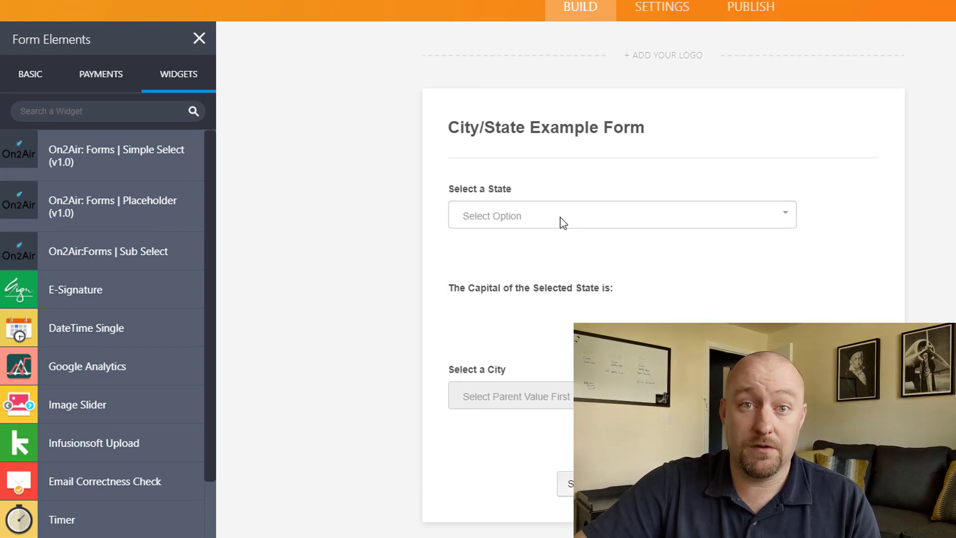
left_click(563, 222)
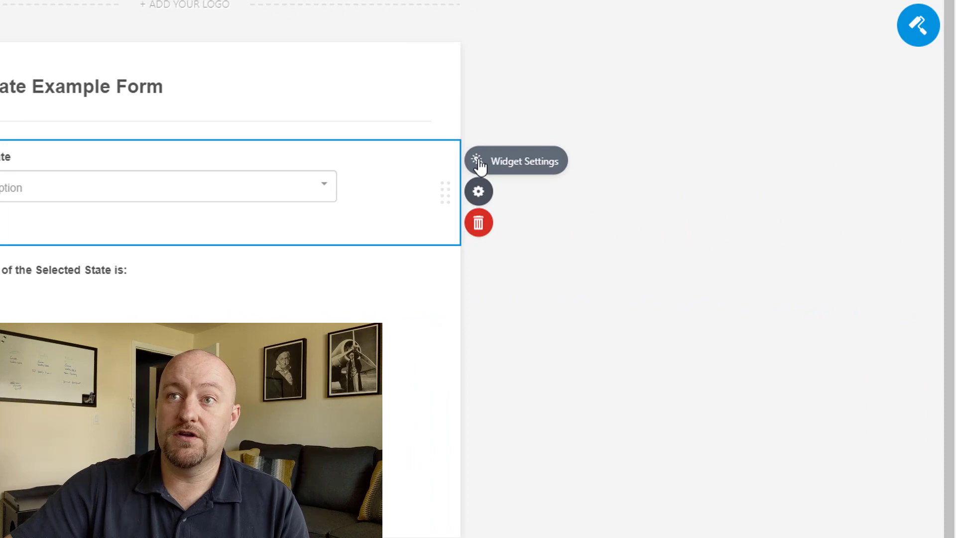
Step: Open the State dropdown's On2Air Simple Select settings and select the States table
left_click(482, 165)
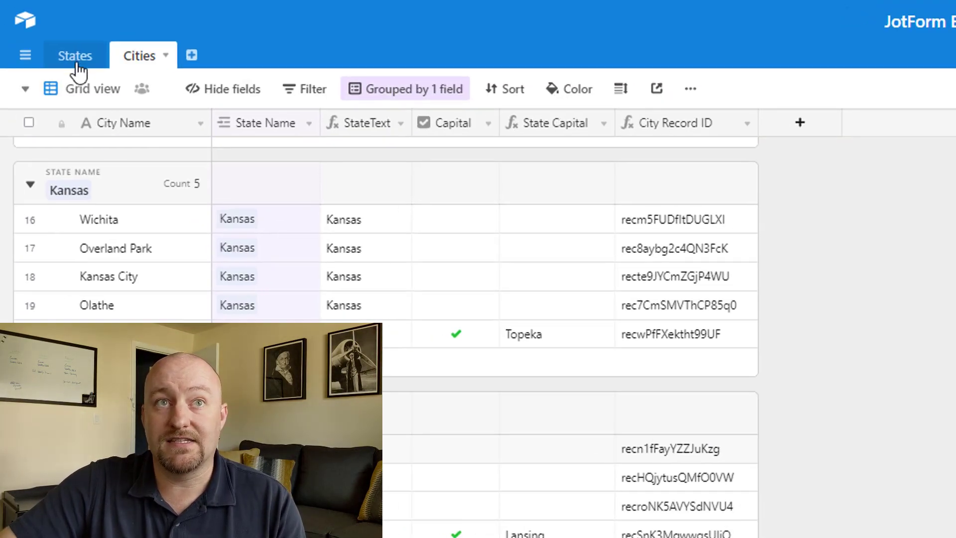
left_click(75, 62)
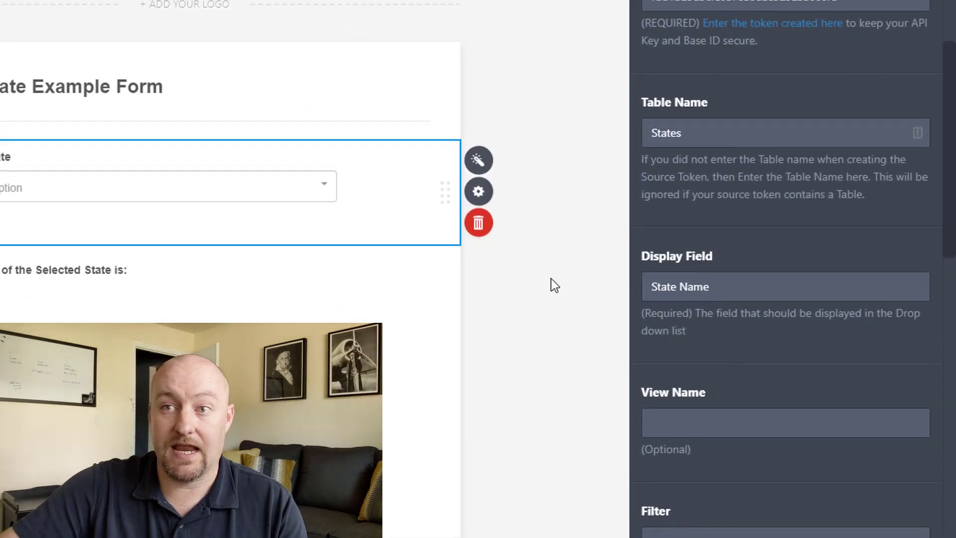
scroll(730, 288, "down", 8)
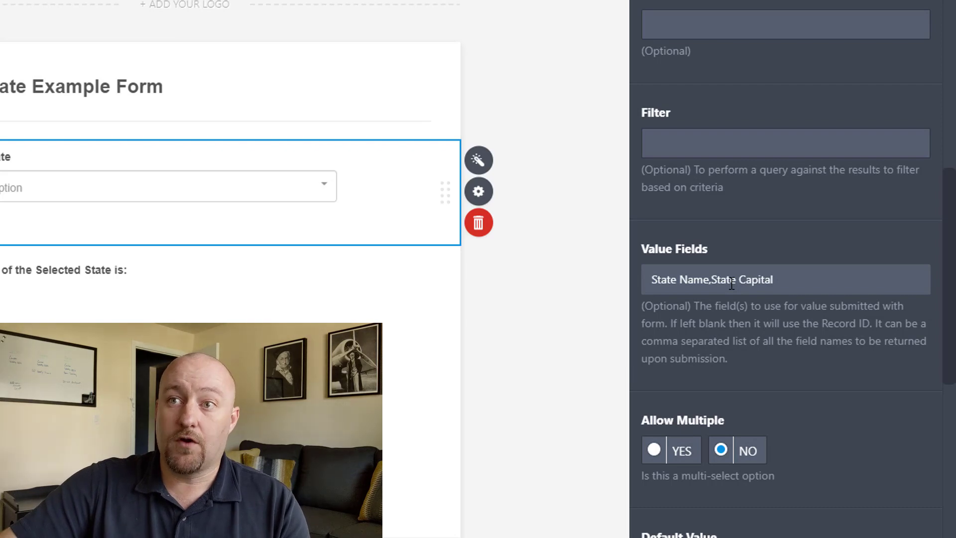
left_click_drag(720, 281, 712, 282)
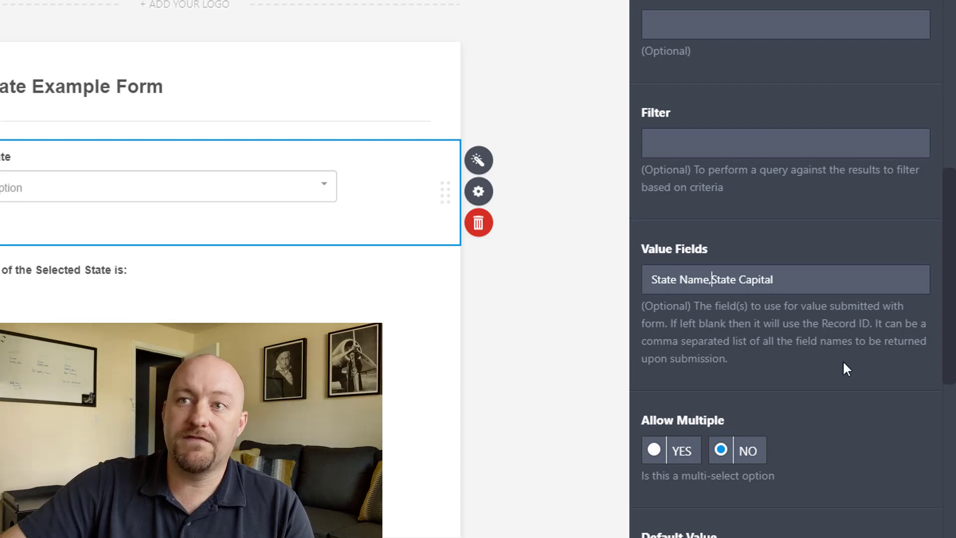
scroll(845, 369, "down", 5)
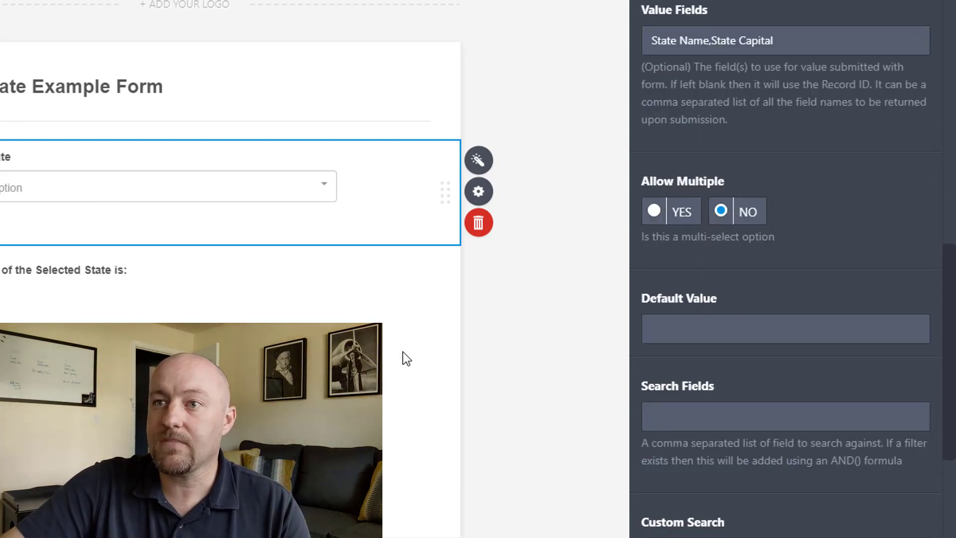
scroll(752, 305, "down", 12)
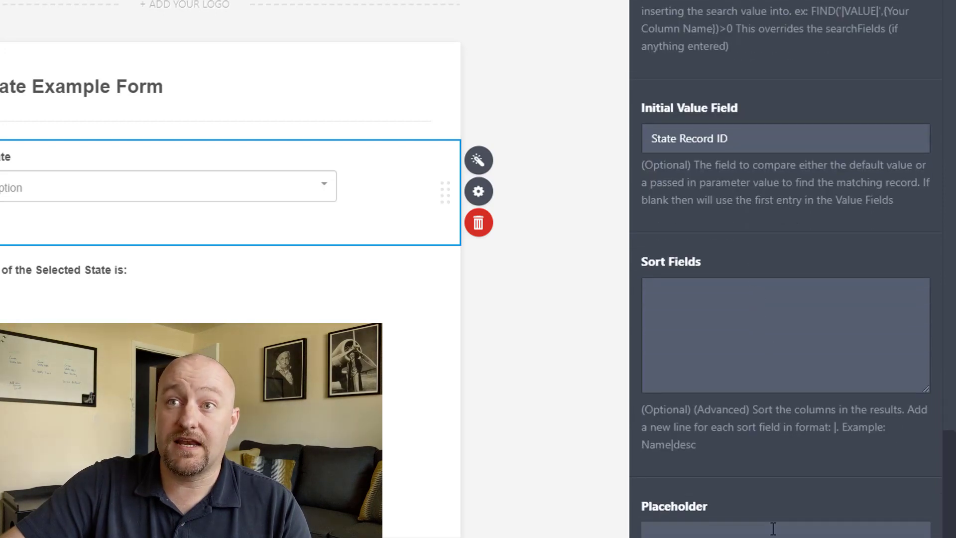
Step: View the State field's advanced Field Details: unique name state, field ID #input_3
left_click(485, 194)
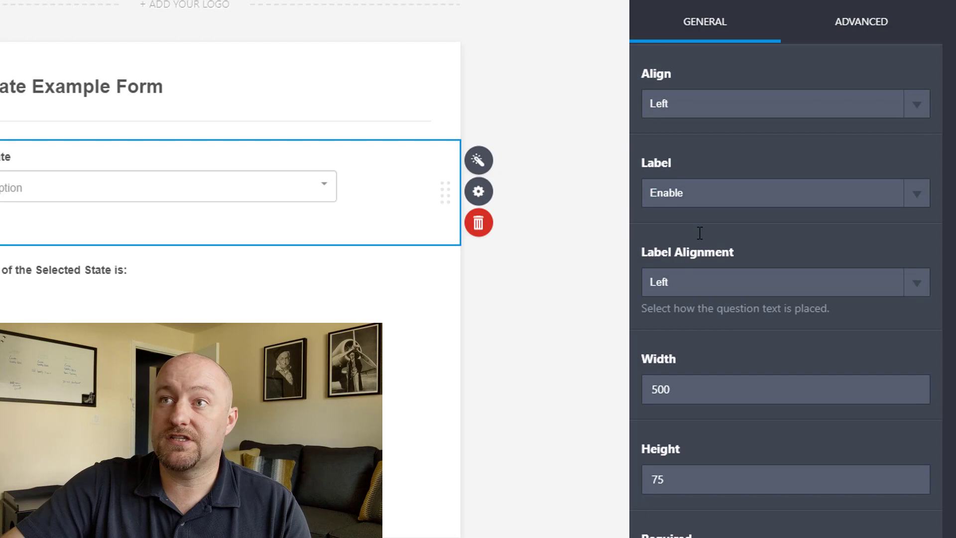
scroll(700, 233, "down", 2)
scroll(807, 98, "up", 2)
left_click(862, 43)
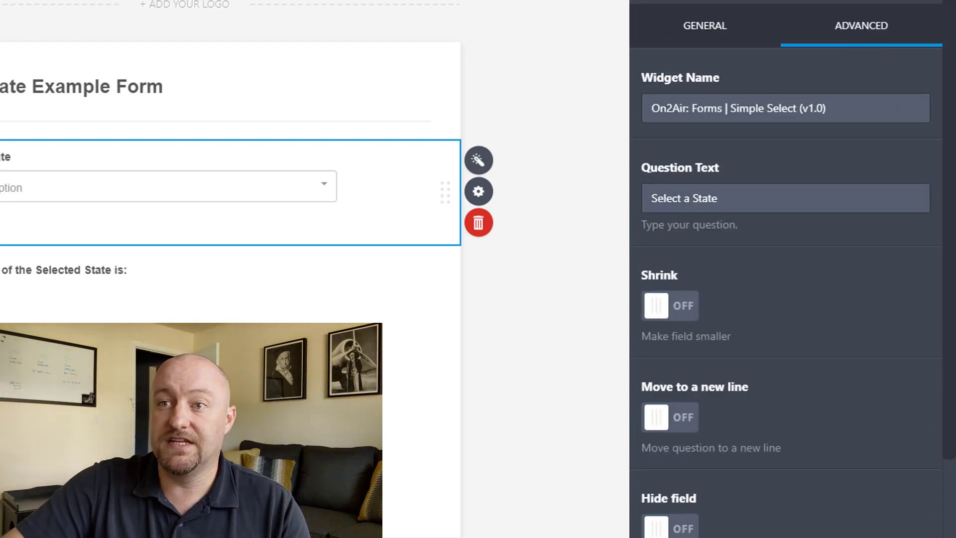
scroll(848, 492, "down", 5)
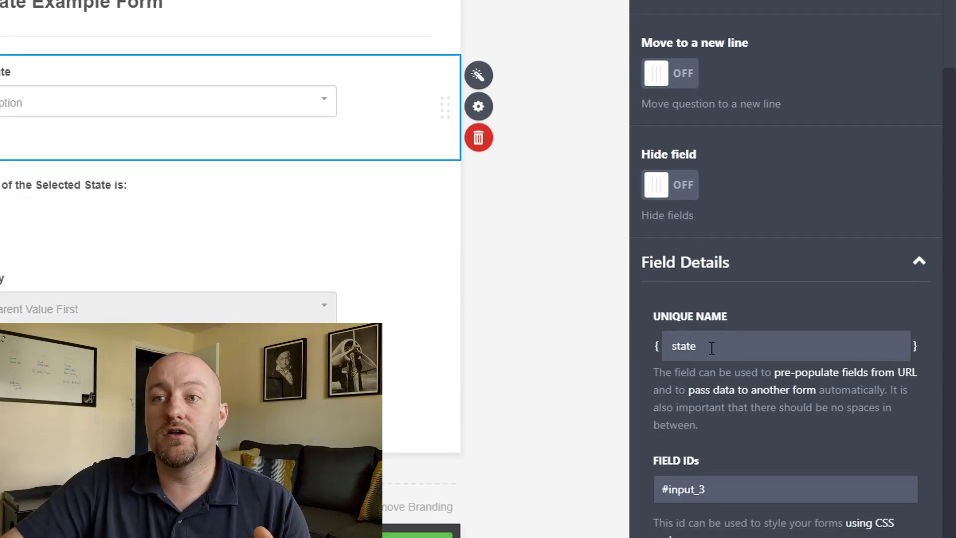
left_click_drag(704, 491, 656, 493)
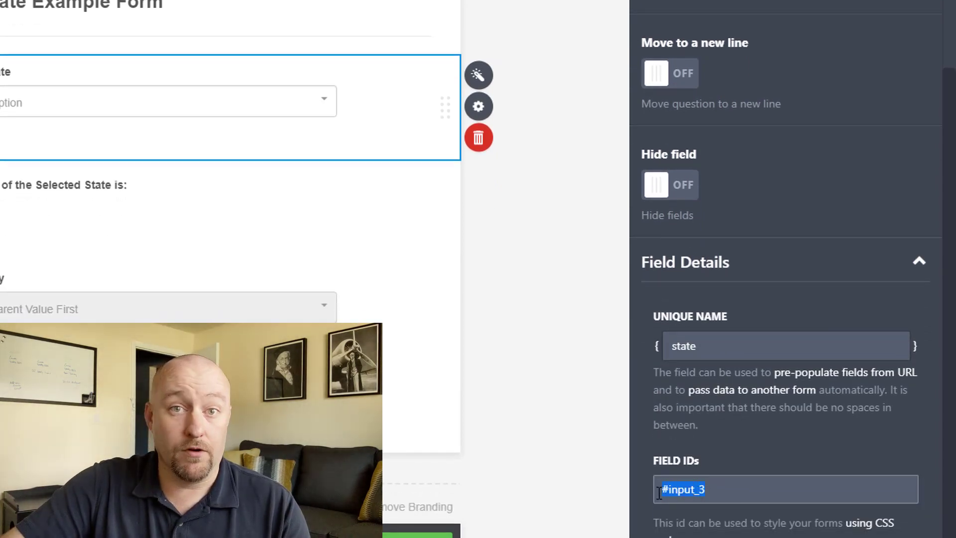
left_click(707, 492)
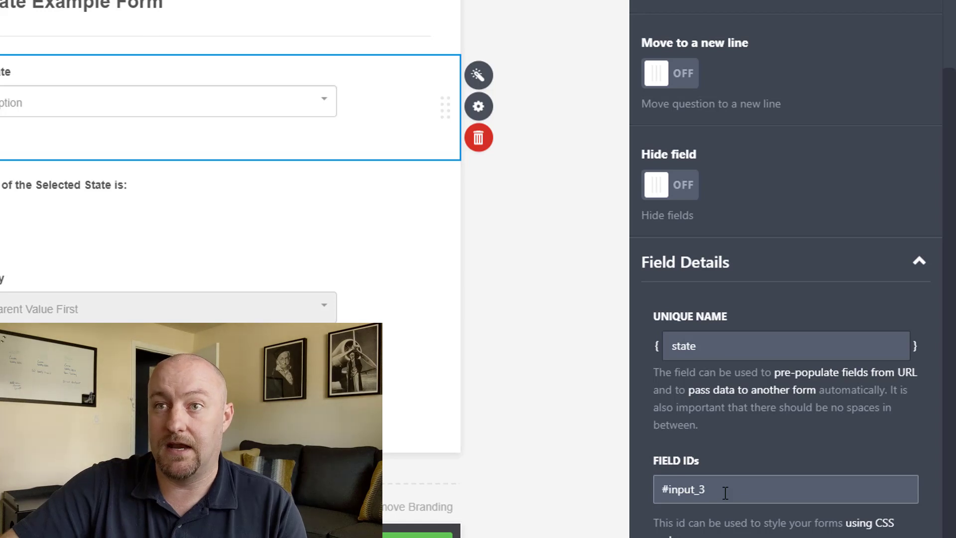
scroll(373, 216, "up", 2)
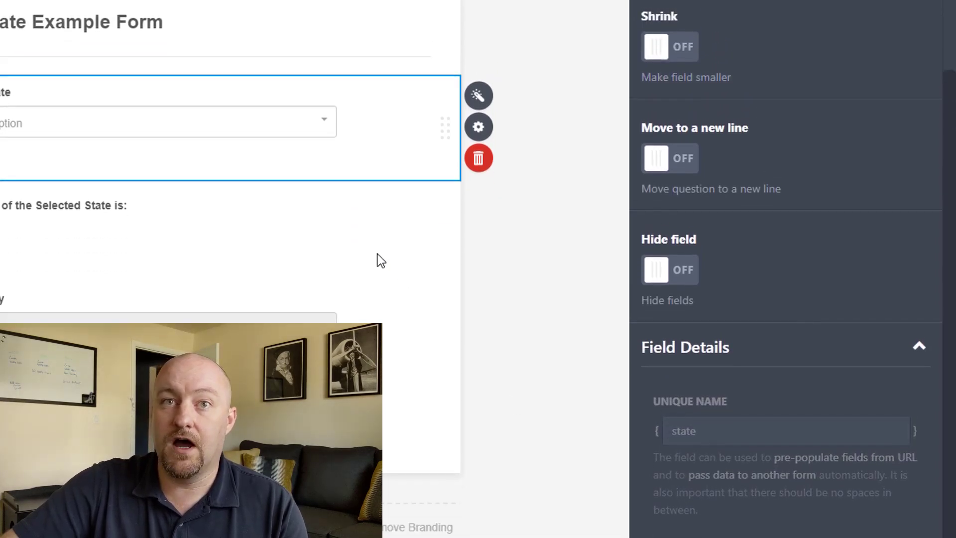
Step: Open the capital display widget's settings, showing Input ID 3 and Field Name State Capital
left_click(15, 229)
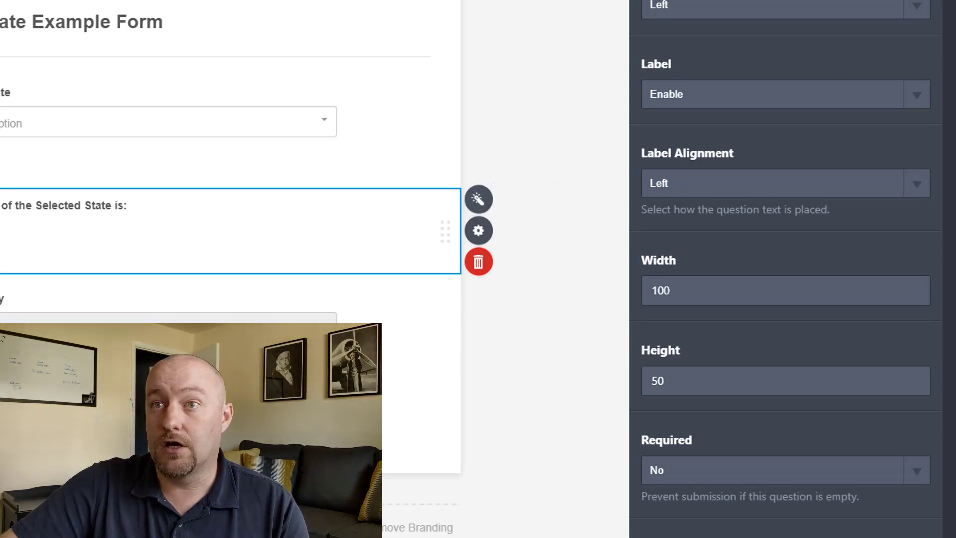
left_click(486, 201)
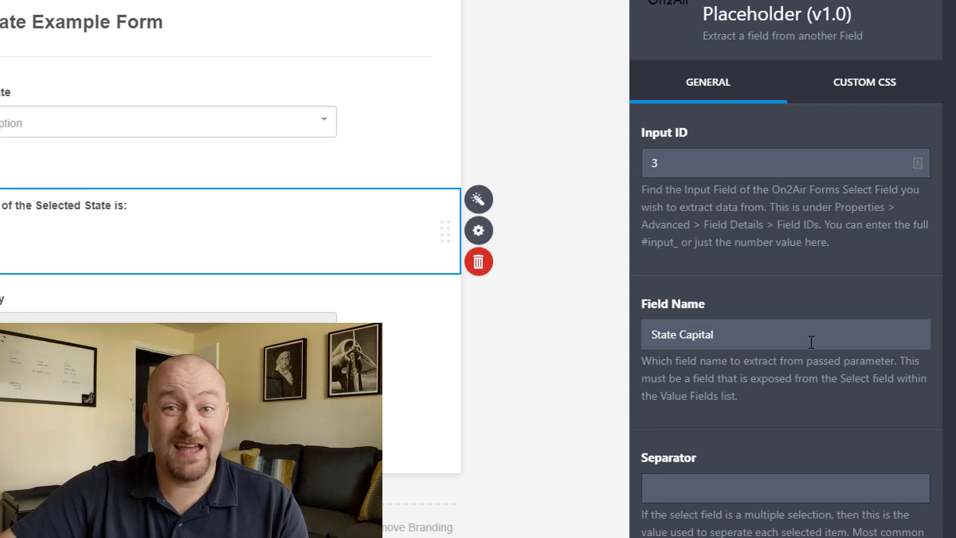
scroll(811, 342, "down", 2)
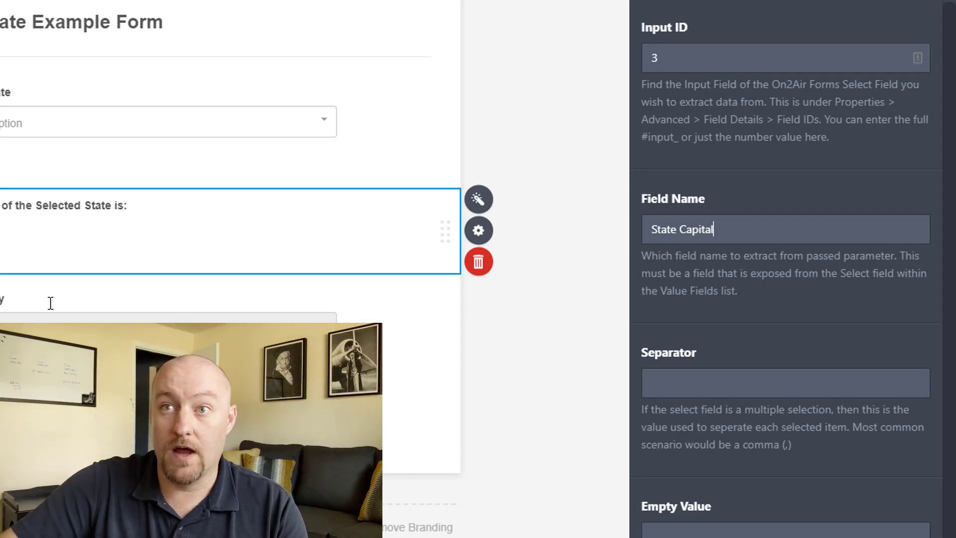
Step: Open the City dropdown widget's settings and inspect its Cities table name and City Name display field
left_click(360, 319)
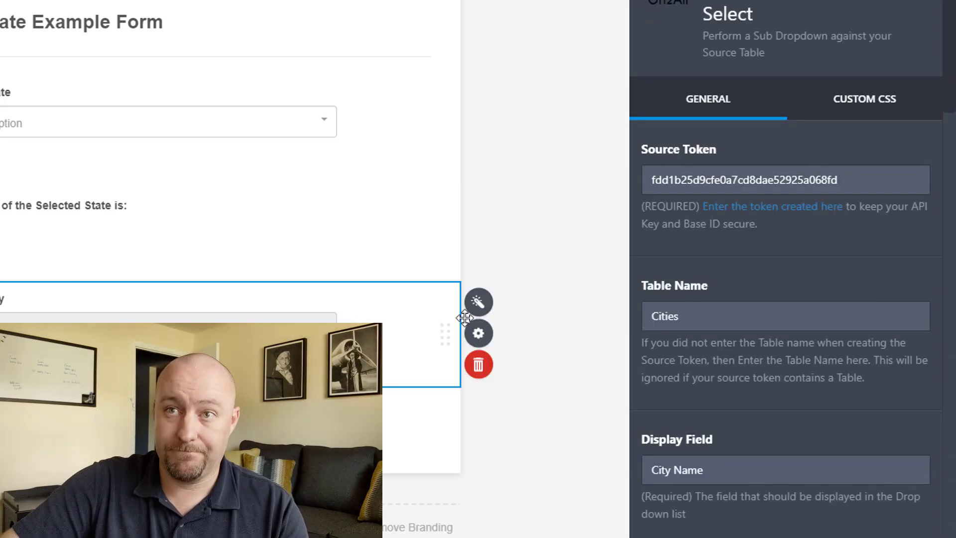
left_click(489, 306)
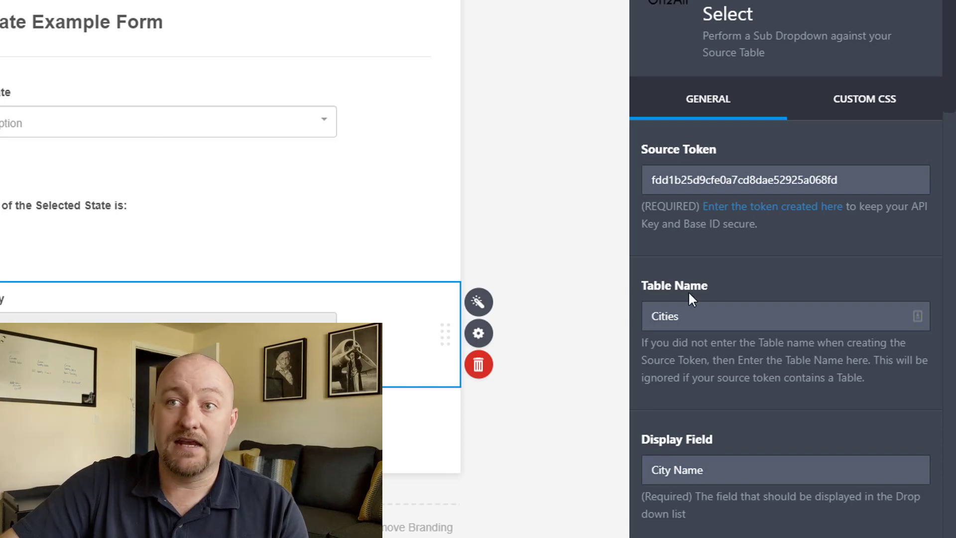
left_click(706, 316)
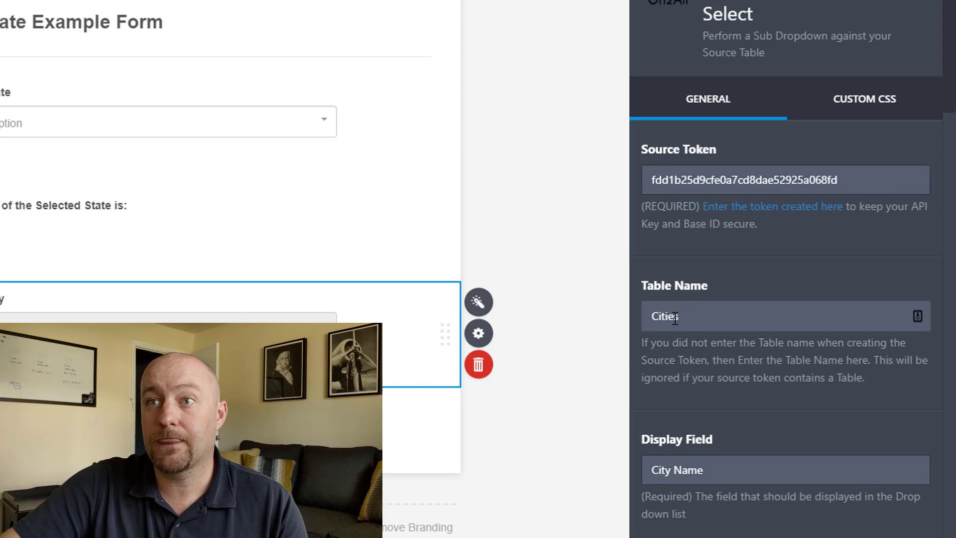
scroll(675, 319, "down", 6)
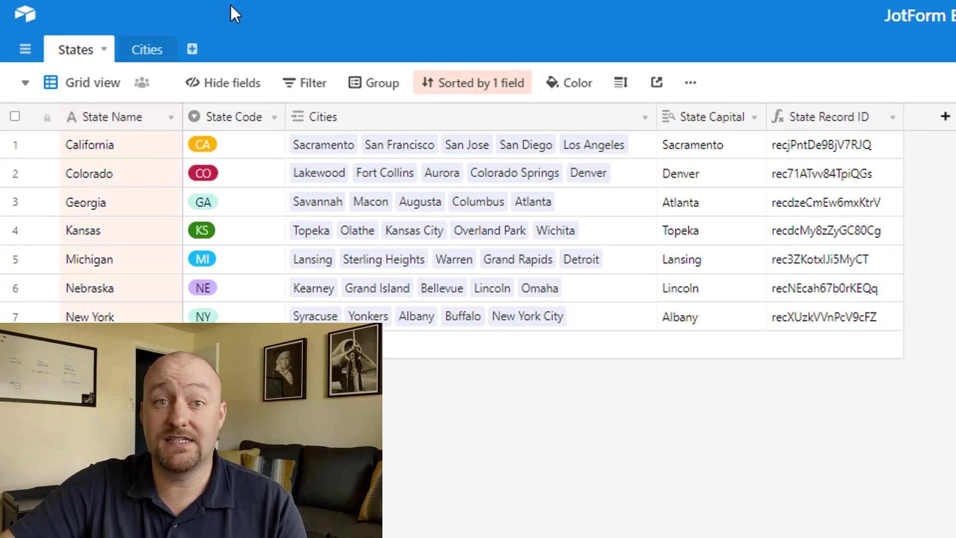
Step: View Airtable's Cities table, grouped by state with each city's state and capital
left_click(145, 52)
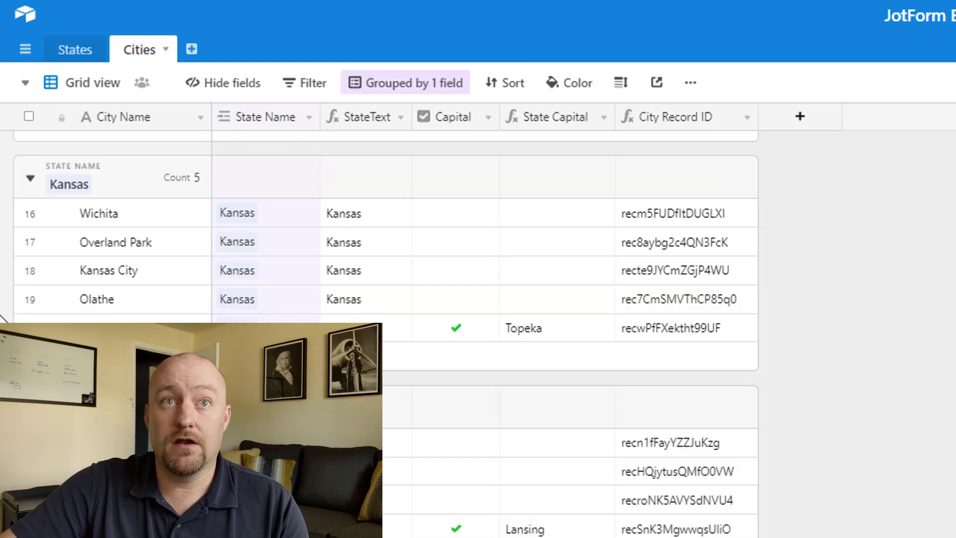
scroll(101, 258, "up", 10)
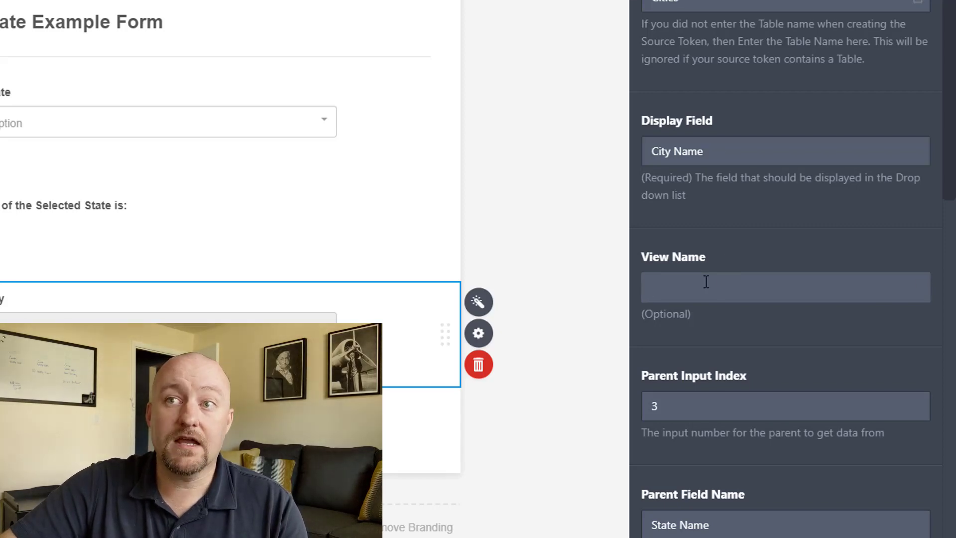
Step: Scroll the City widget settings to Parent Input Index 3 and Parent Field Name State Name
scroll(706, 281, "down", 2)
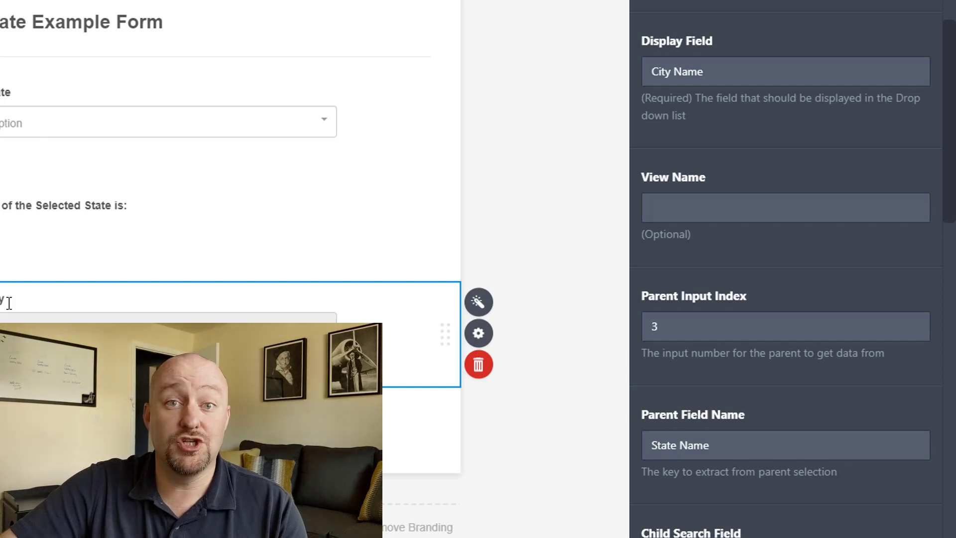
scroll(830, 277, "down", 5)
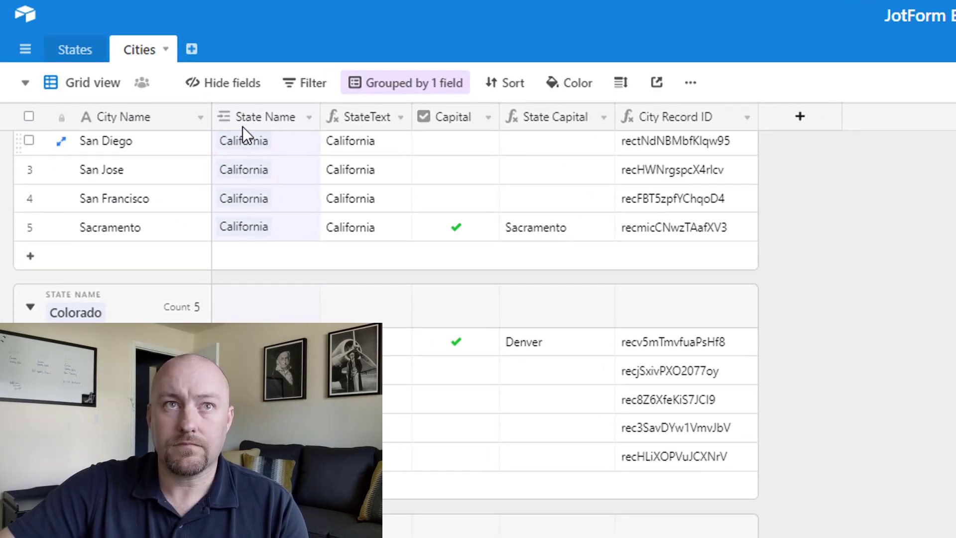
Step: Return to the States table in the Airtable base
left_click(75, 50)
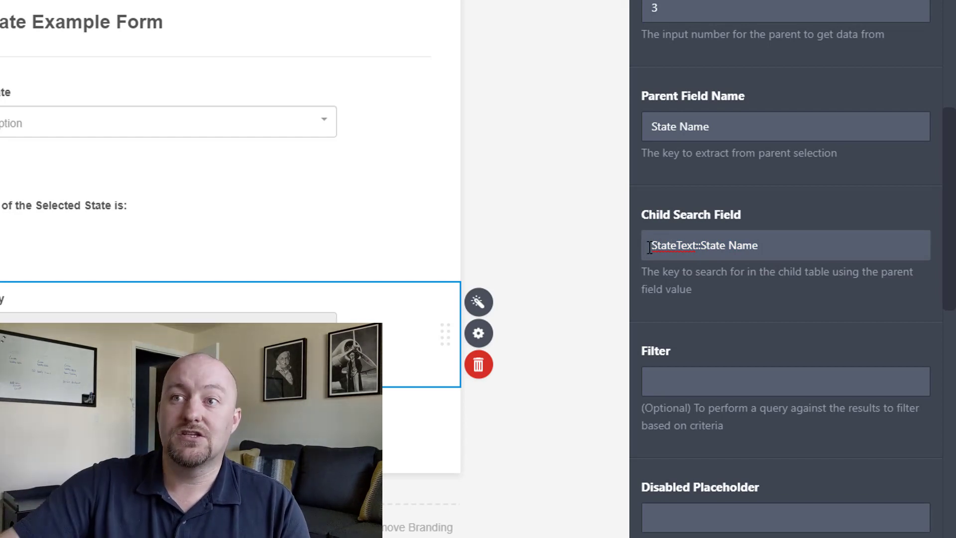
Step: Compare the child search field StateText::State Name with the Cities table's StateText column
left_click(650, 247)
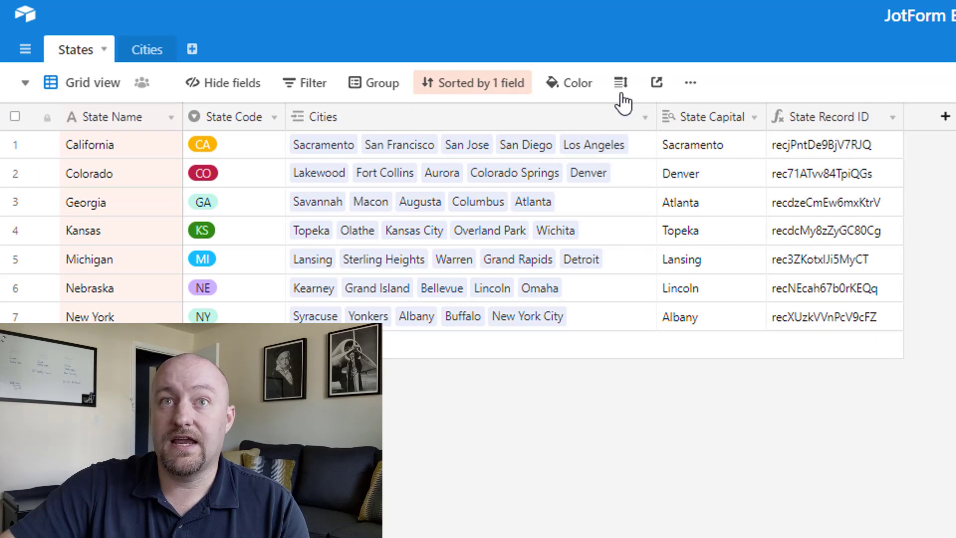
left_click(146, 52)
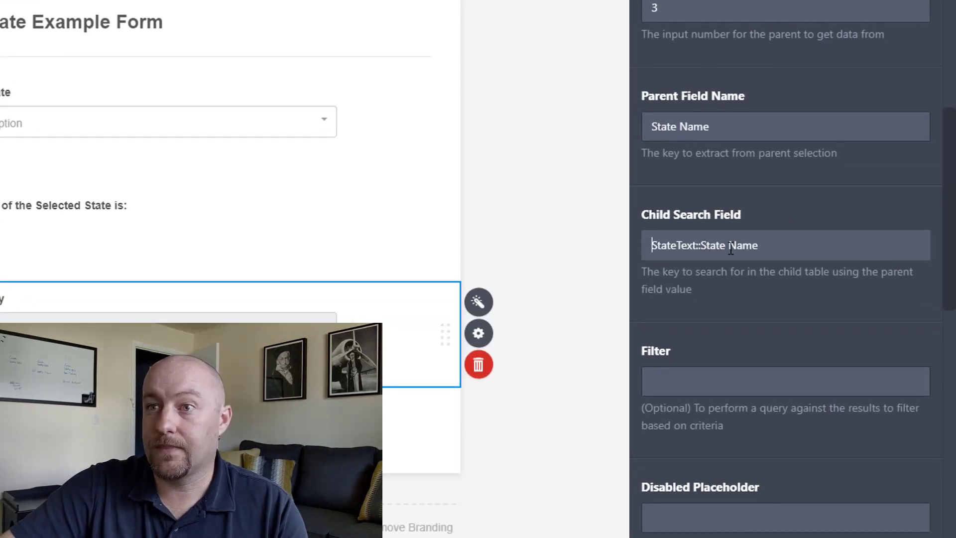
scroll(751, 242, "down", 8)
scroll(752, 242, "down", 16)
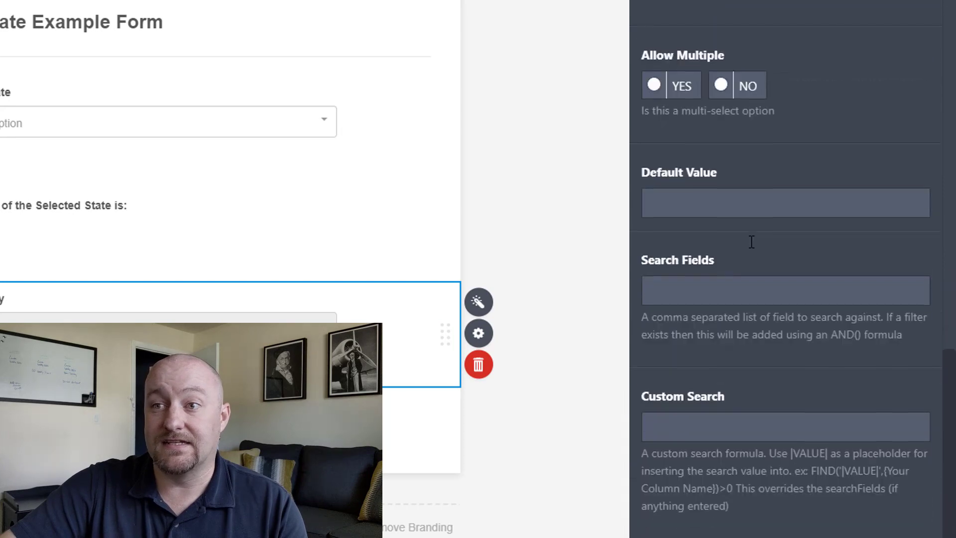
scroll(751, 242, "up", 20)
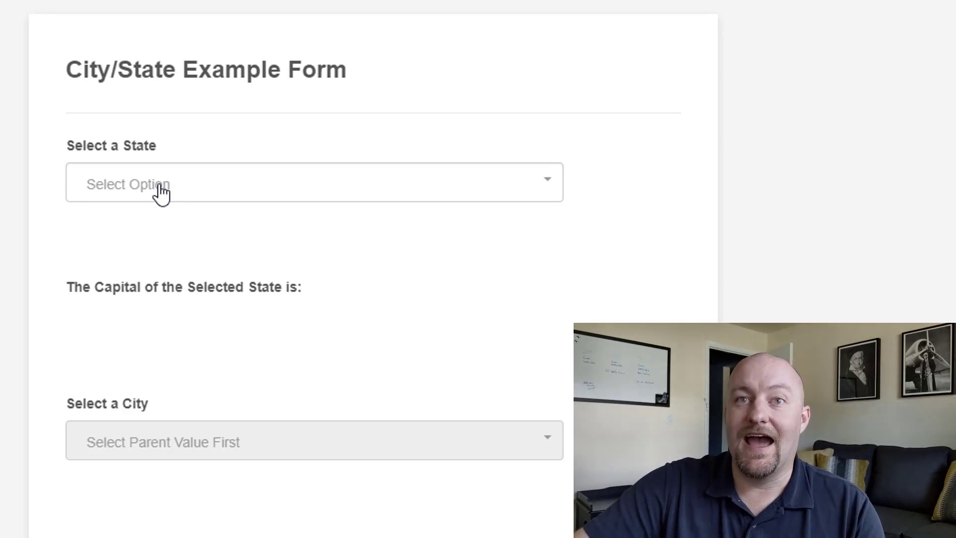
Step: Pick Georgia on the live form so Atlanta shows, then browse Georgia's city list
left_click(160, 192)
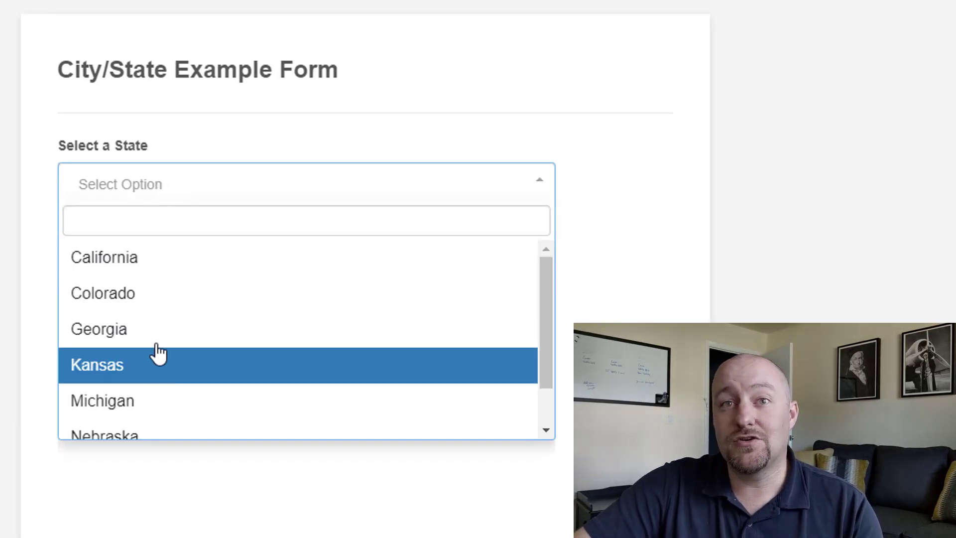
left_click(114, 340)
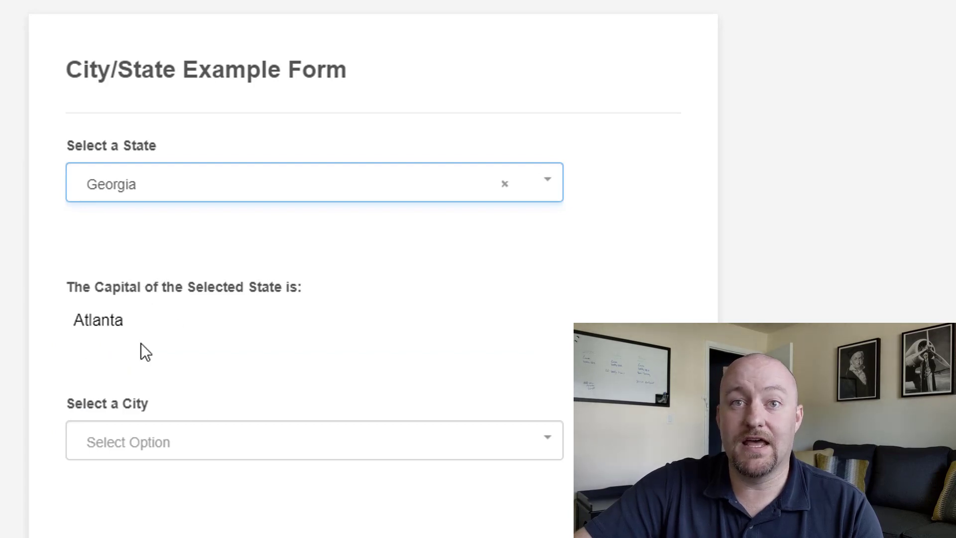
left_click(211, 437)
scroll(149, 498, "down", 2)
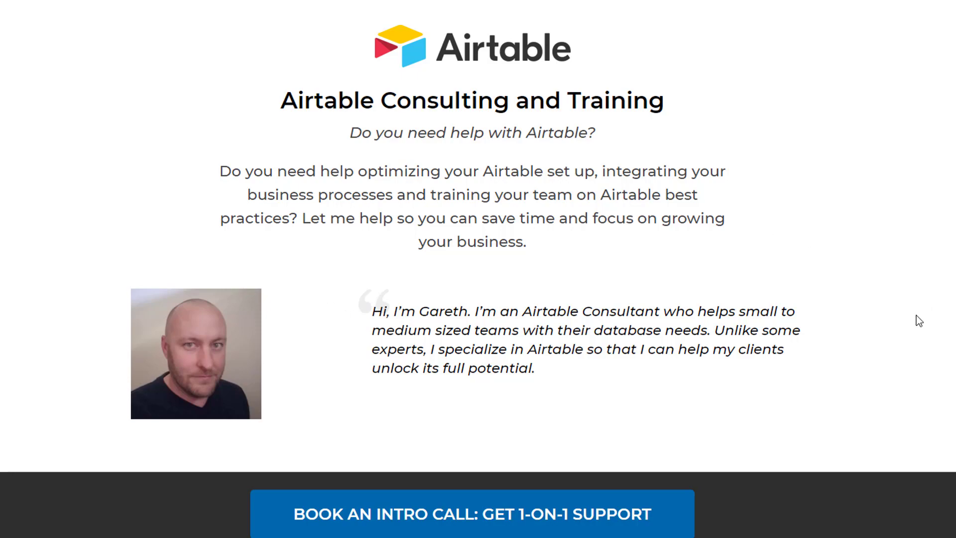
Step: Scroll the Airtable Consulting page down to its services list and more testimonials
scroll(883, 328, "down", 12)
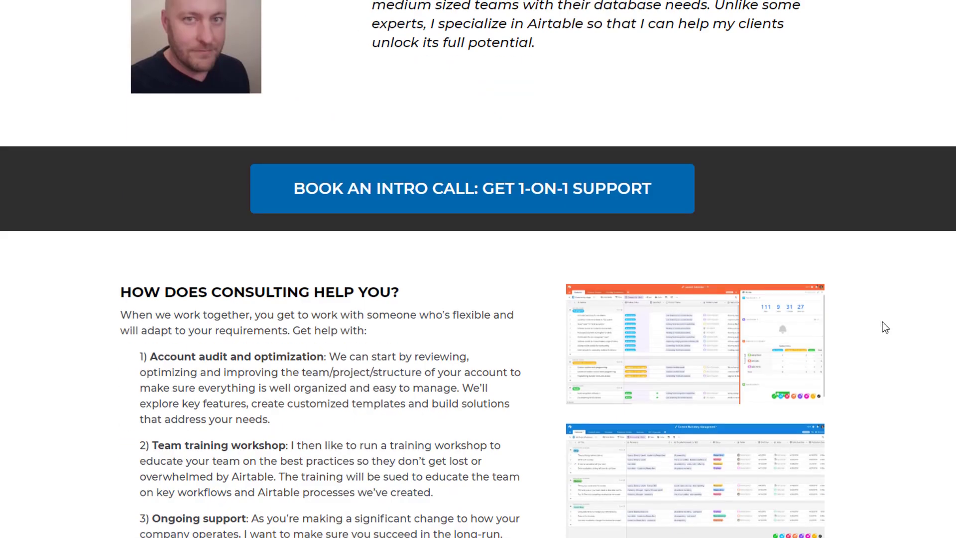
scroll(885, 327, "down", 8)
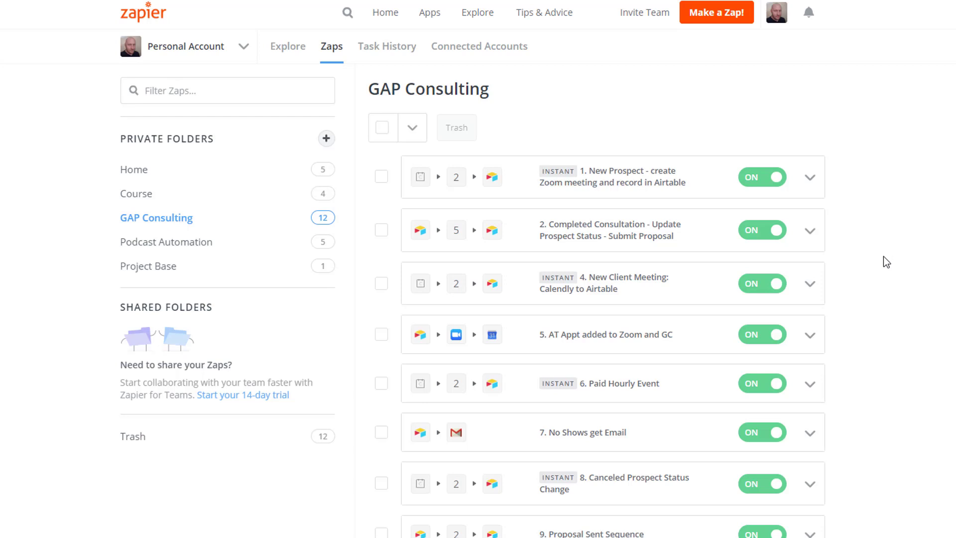
scroll(896, 282, "down", 1)
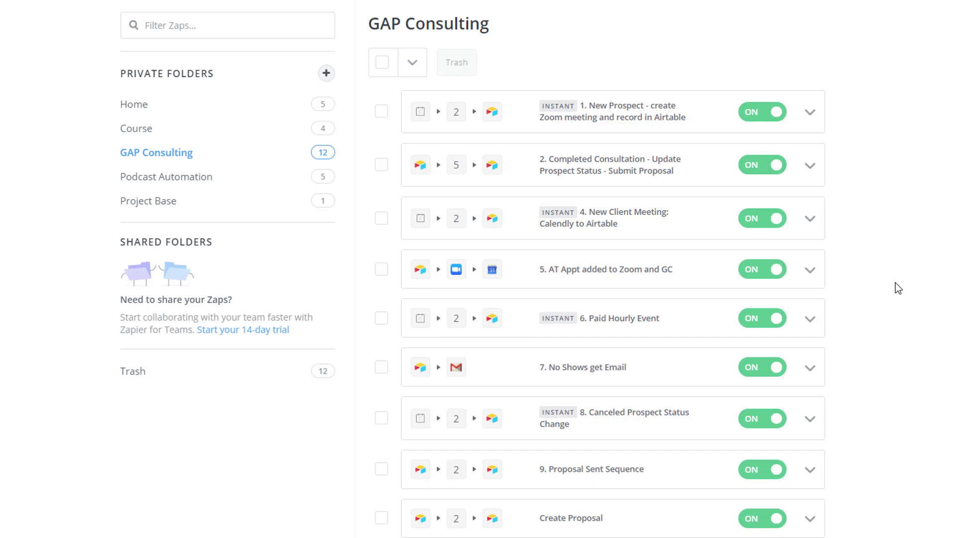
scroll(895, 282, "up", 1)
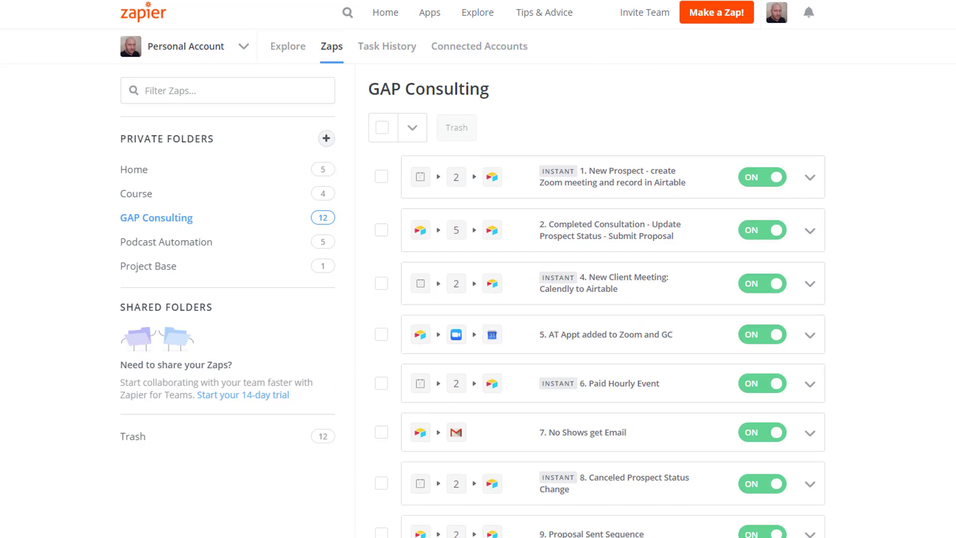